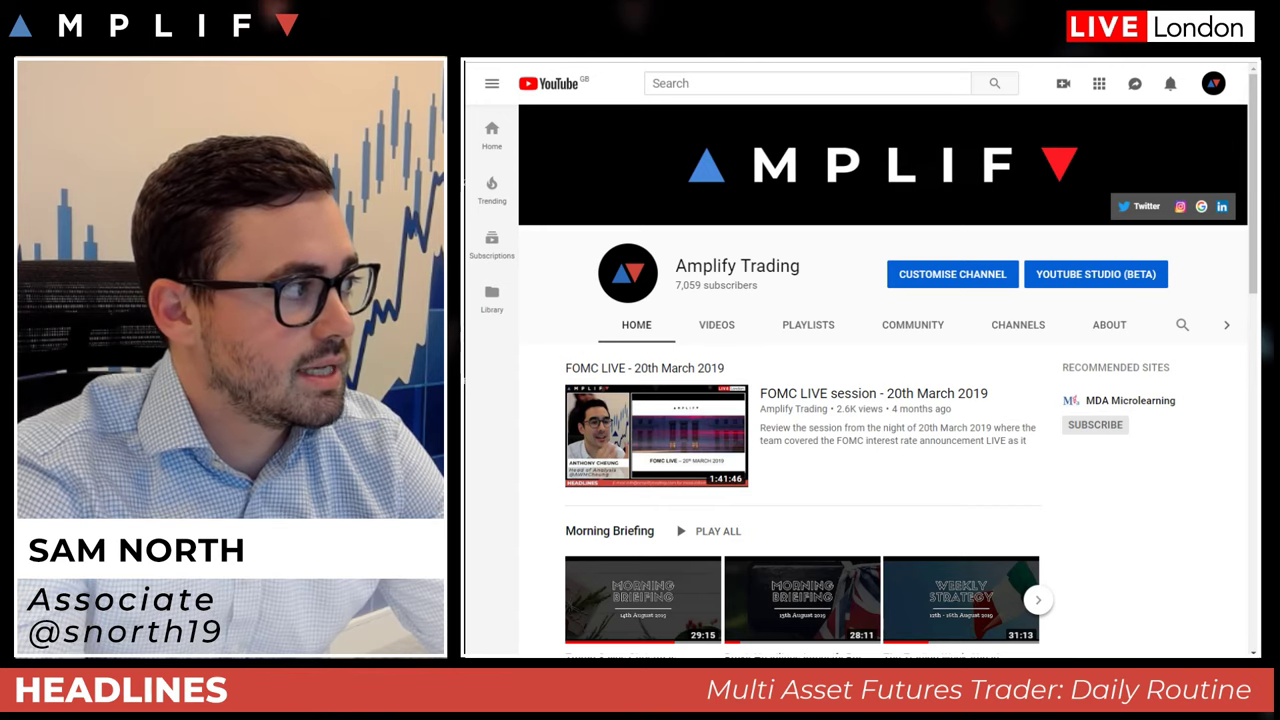
Switch to the CQG trading charts and enlarge the 15-minute Euro FX chart over the neighbouring market charts.
key("ctrl+Tab")
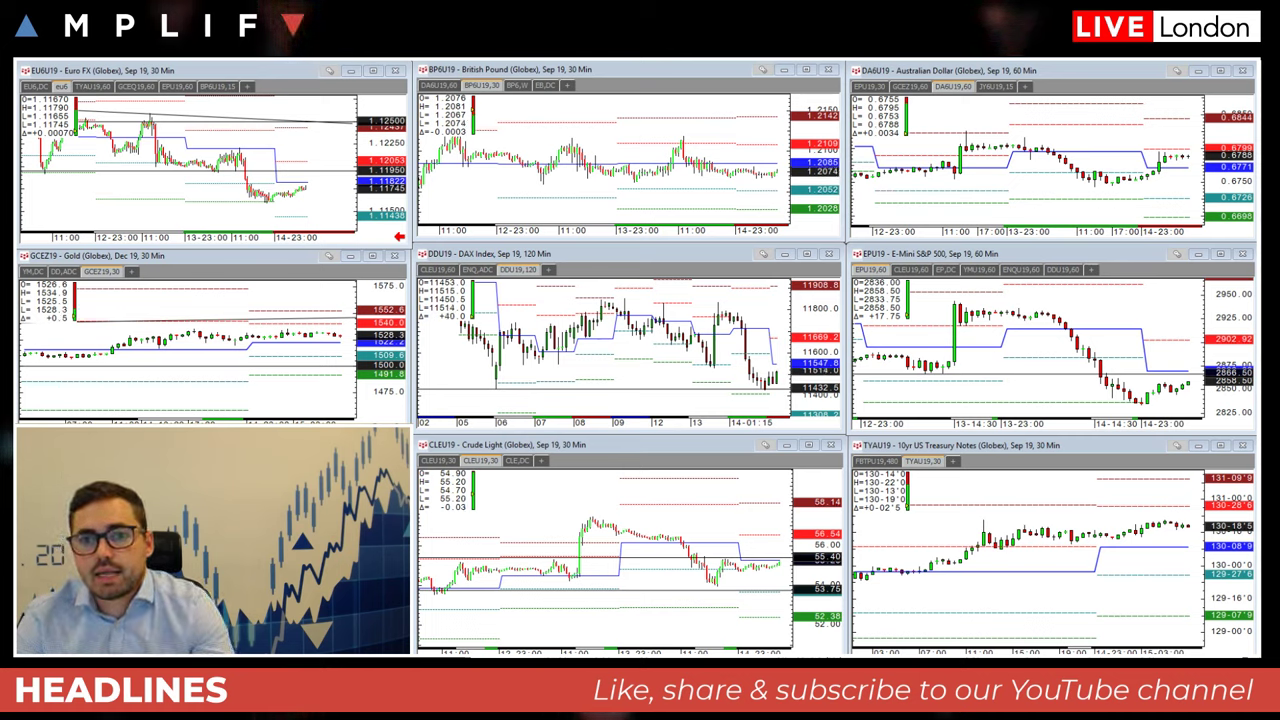
left_click_drag(16, 120, 598, 74)
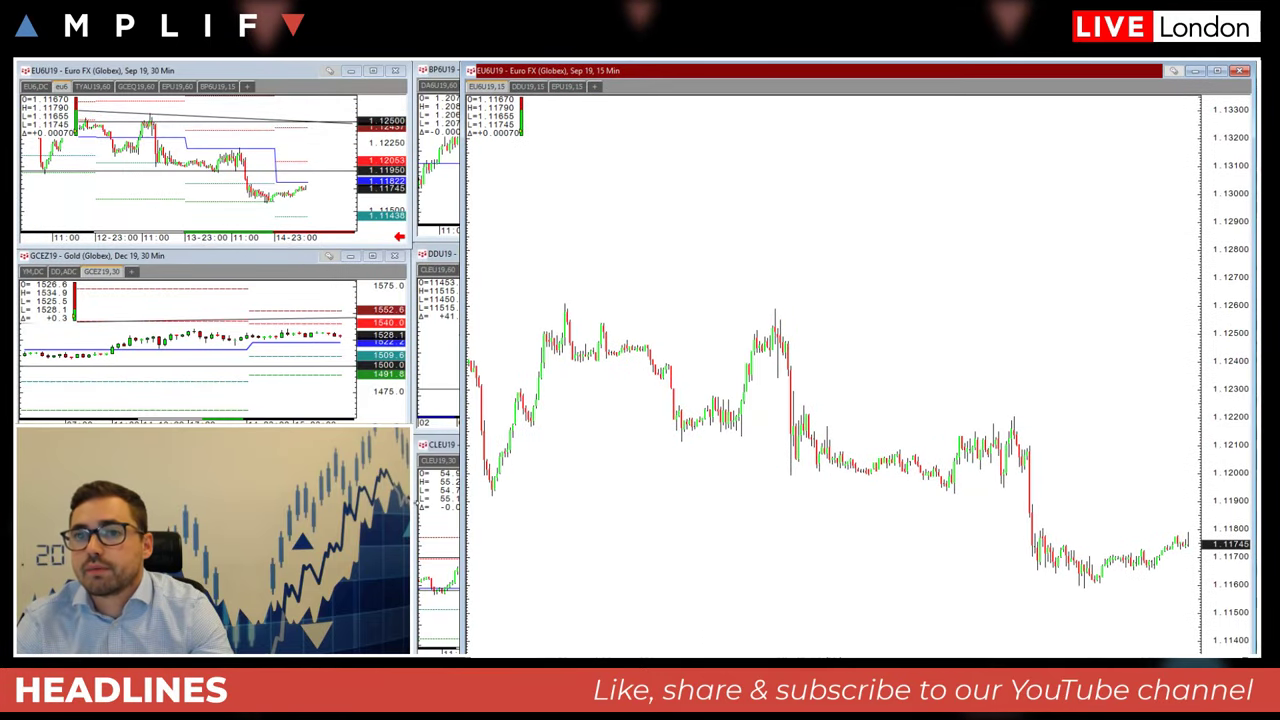
left_click_drag(462, 657, 410, 656)
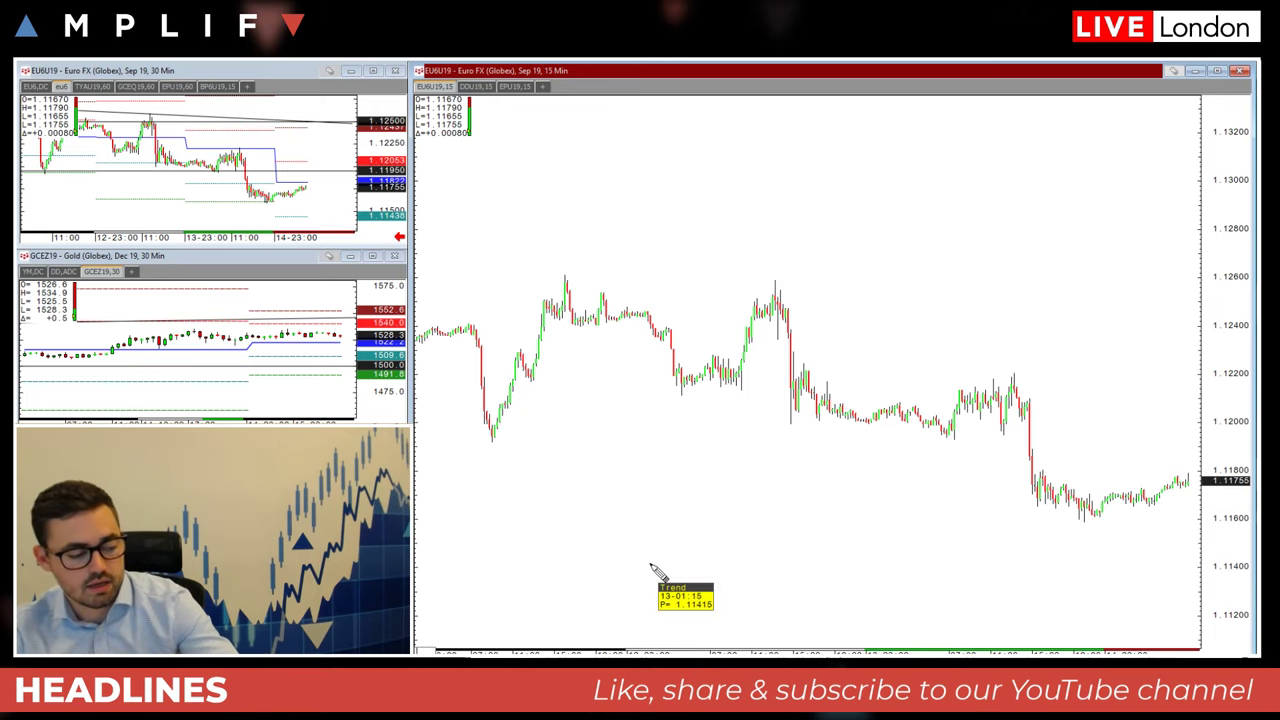
Show Euro FX as an equalized active daily continuation chart and place horizontal lines at 1.10640 and 1.12850.
key("Return")
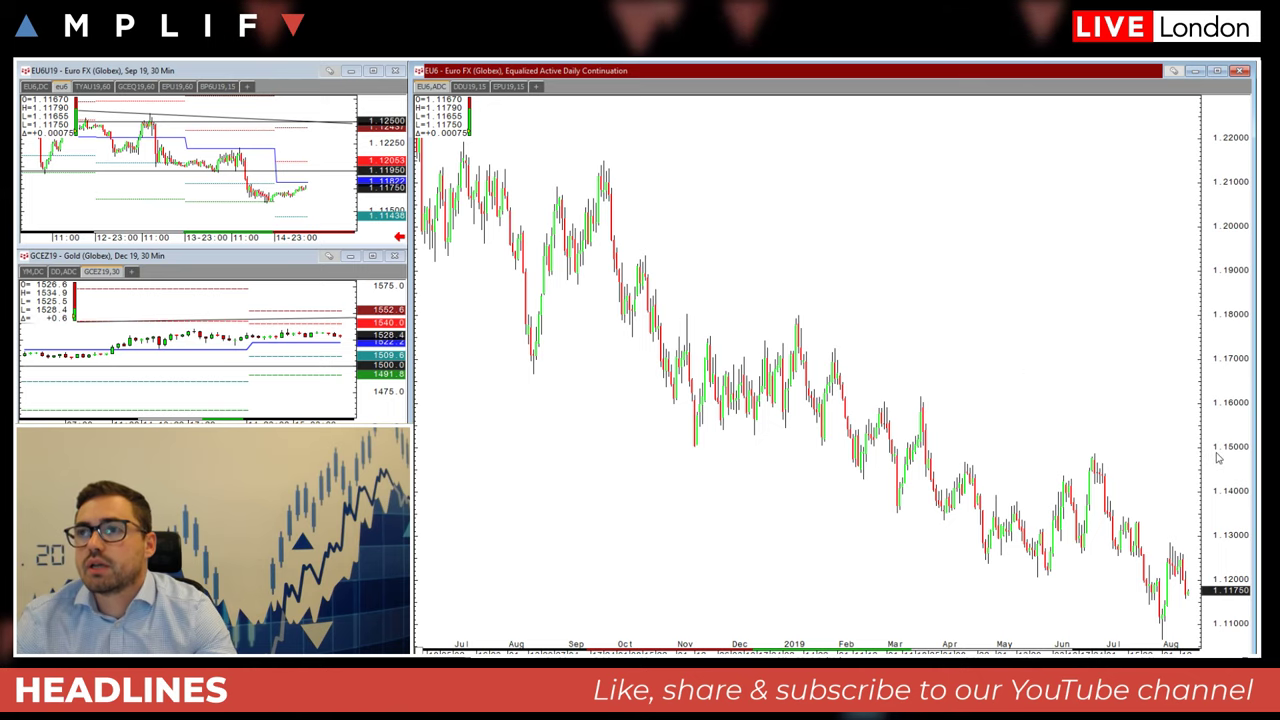
left_click_drag(1121, 513, 1099, 503)
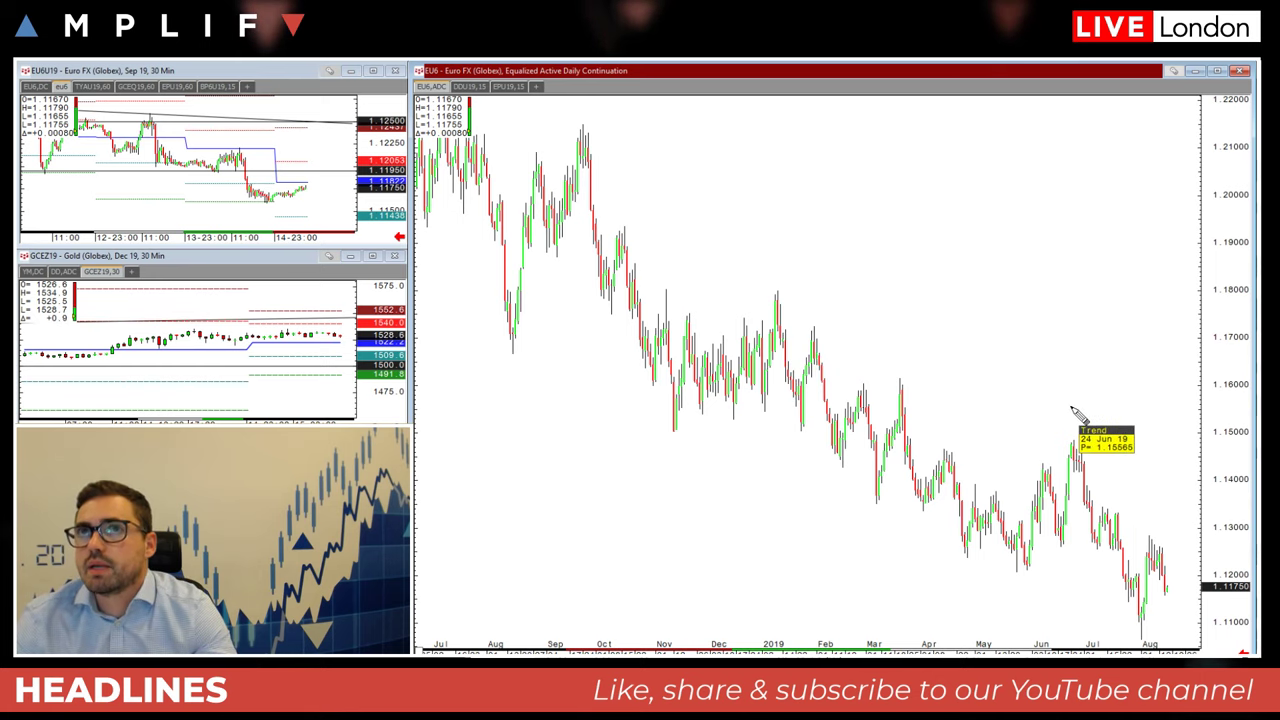
left_click_drag(1224, 488, 1224, 506)
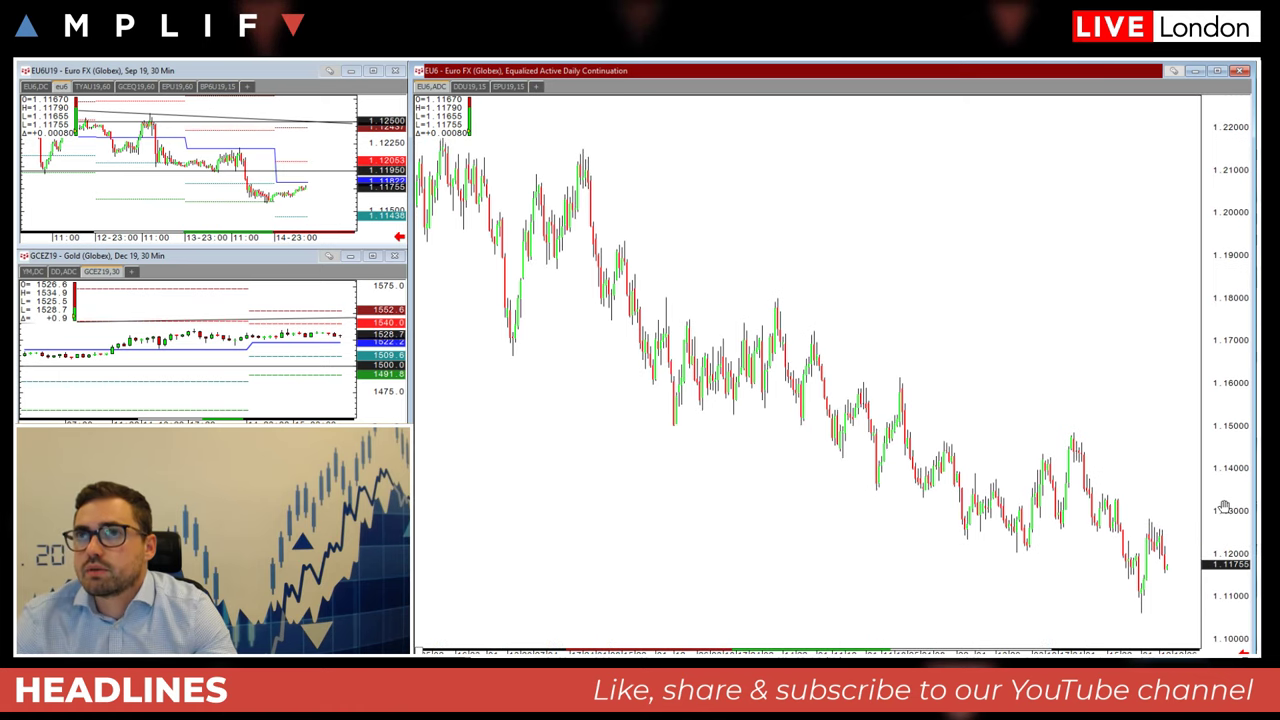
left_click_drag(1183, 551, 1162, 536)
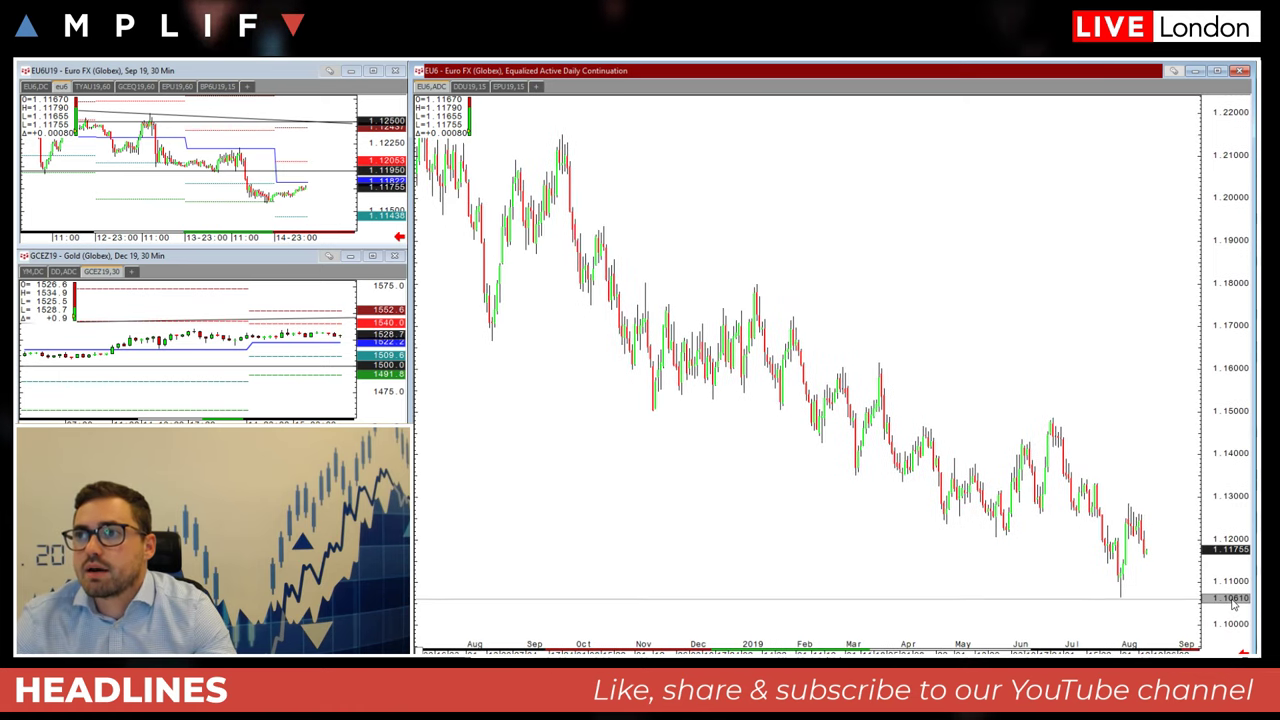
left_click(1233, 598)
left_click(1240, 506)
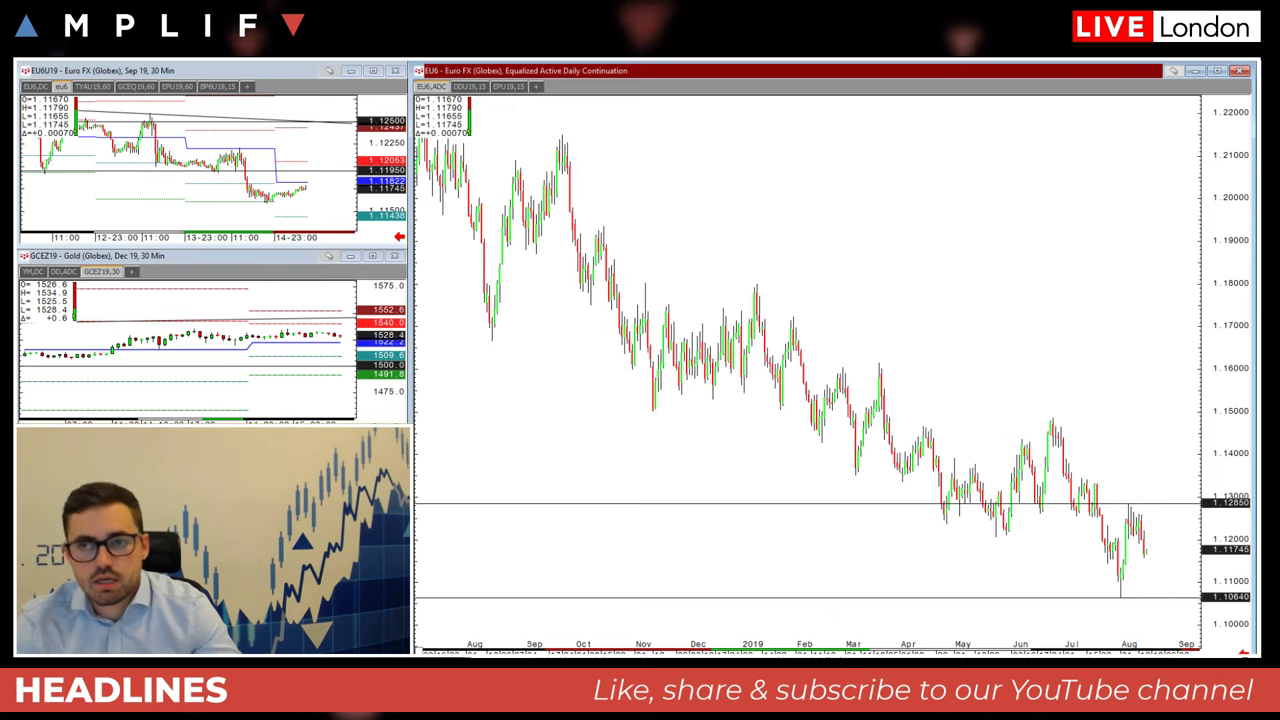
Change the Euro FX chart to weekly continuation and add a horizontal line at 1.10340 below the recent low.
left_click_drag(759, 650, 954, 647)
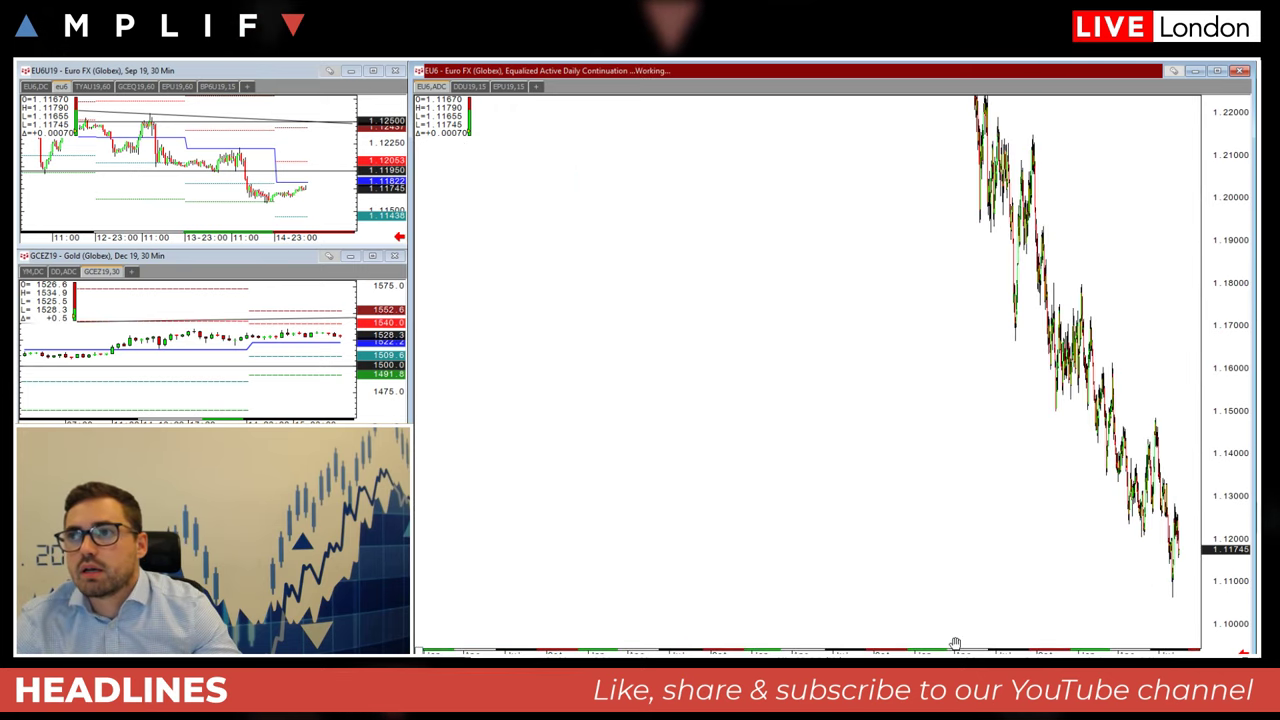
left_click_drag(1208, 525, 1225, 636)
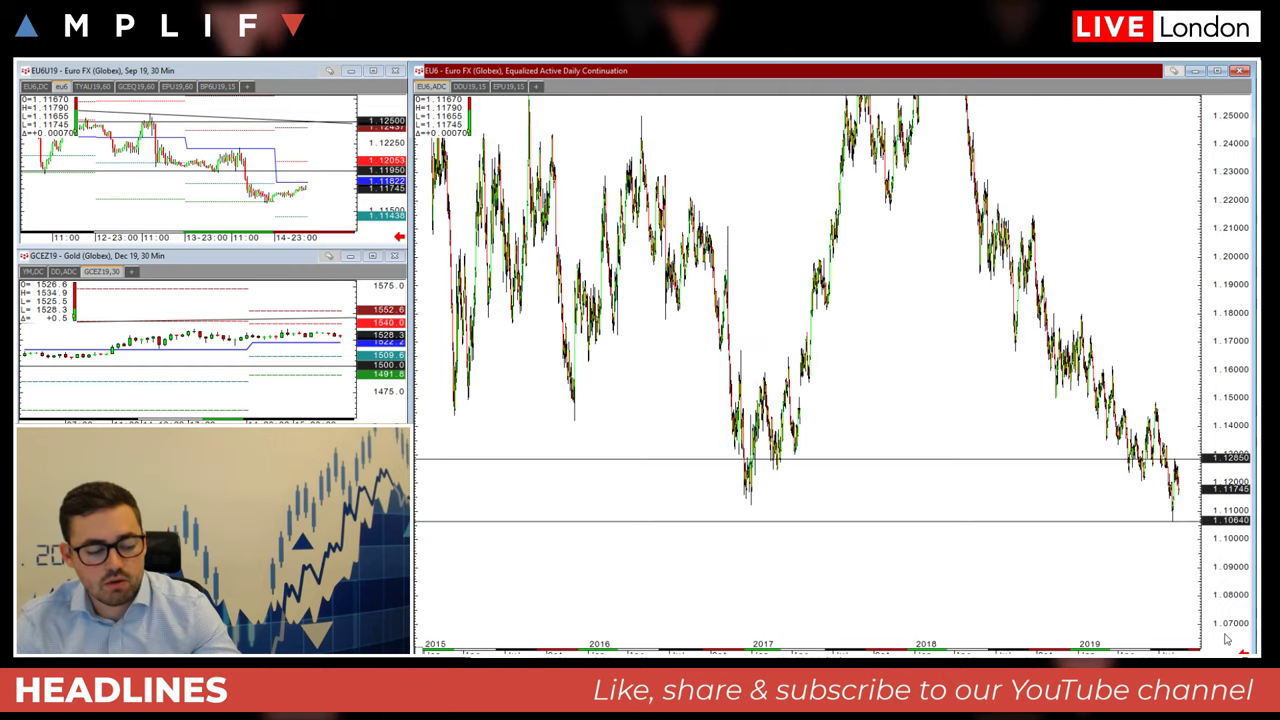
key("w")
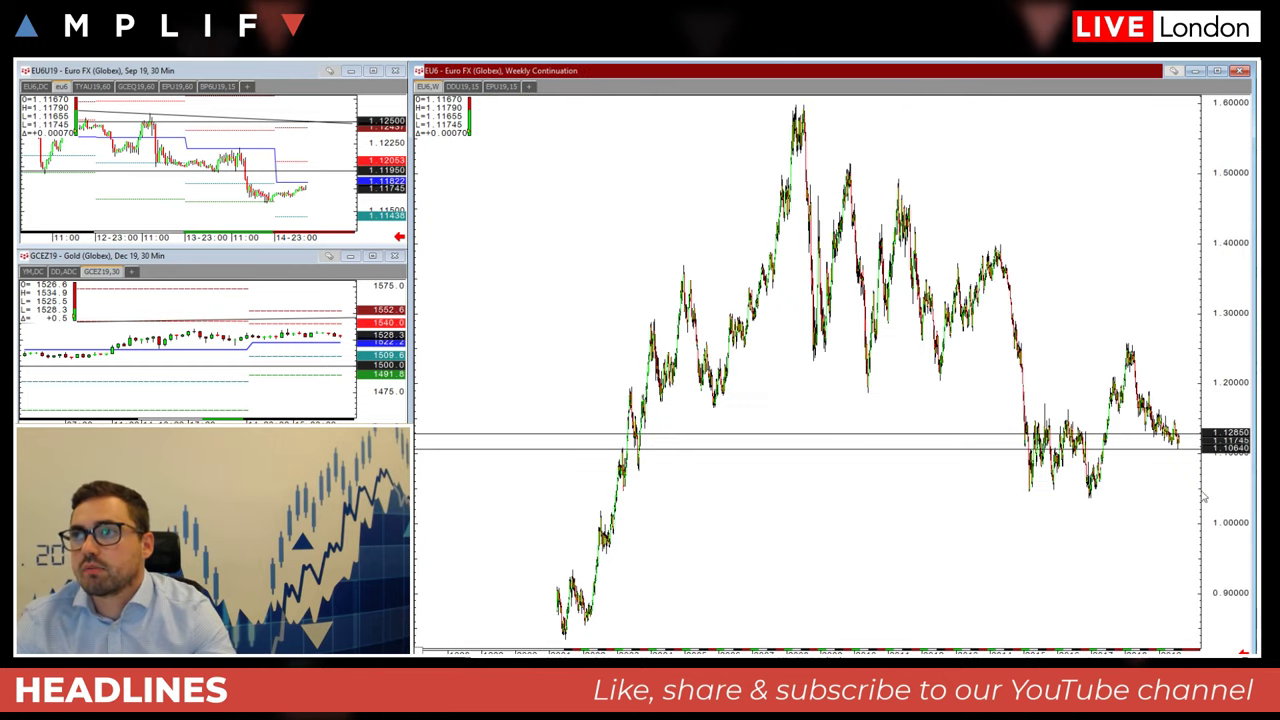
scroll(1157, 540, "up", 3)
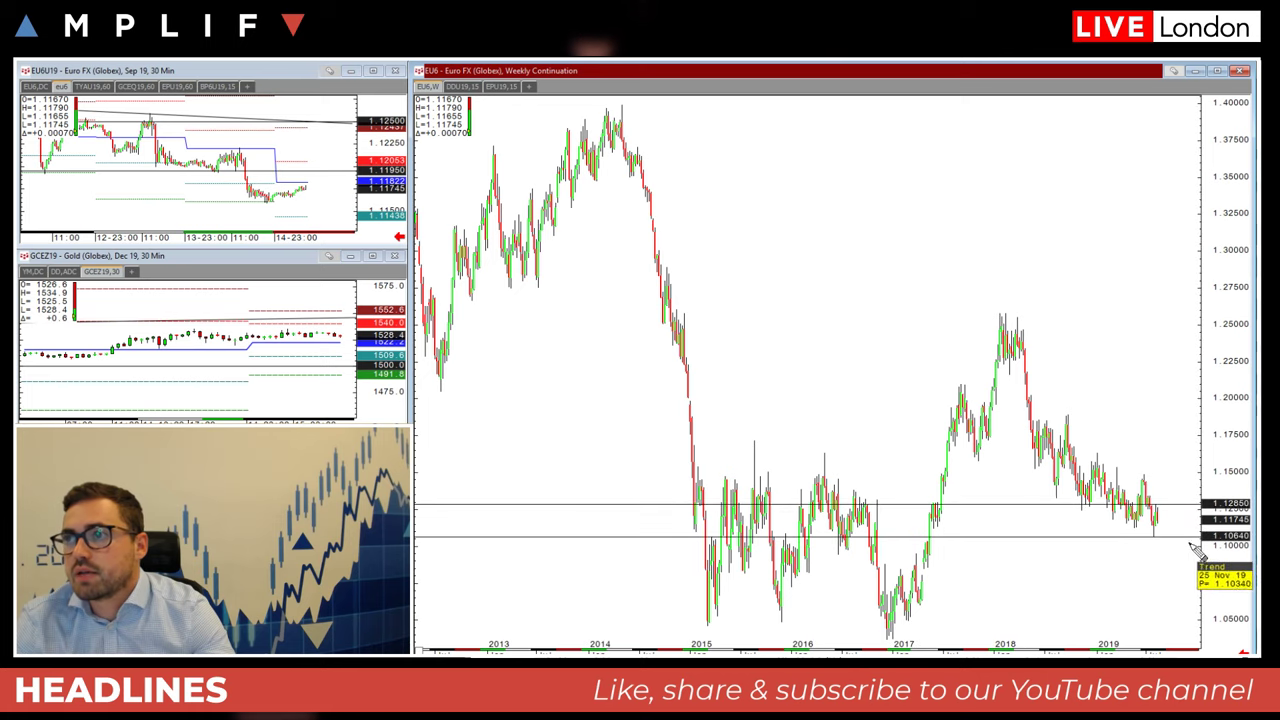
left_click(1215, 542)
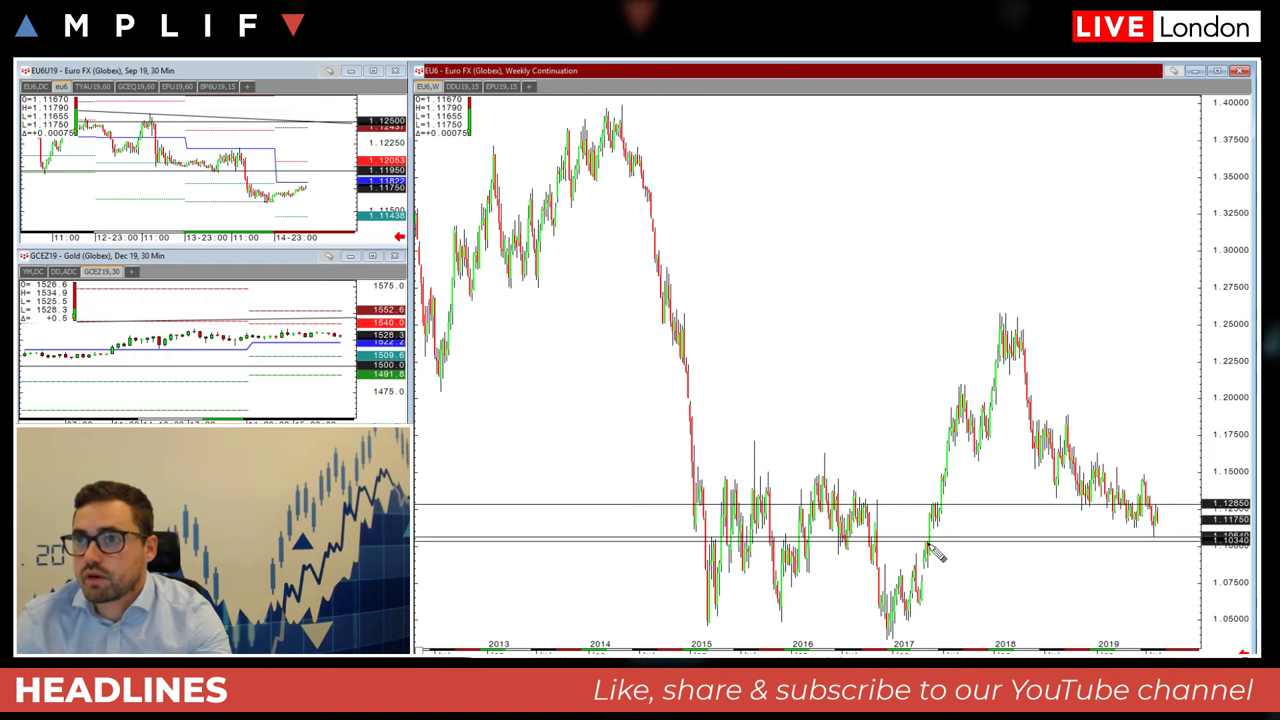
scroll(928, 544, "up", 3)
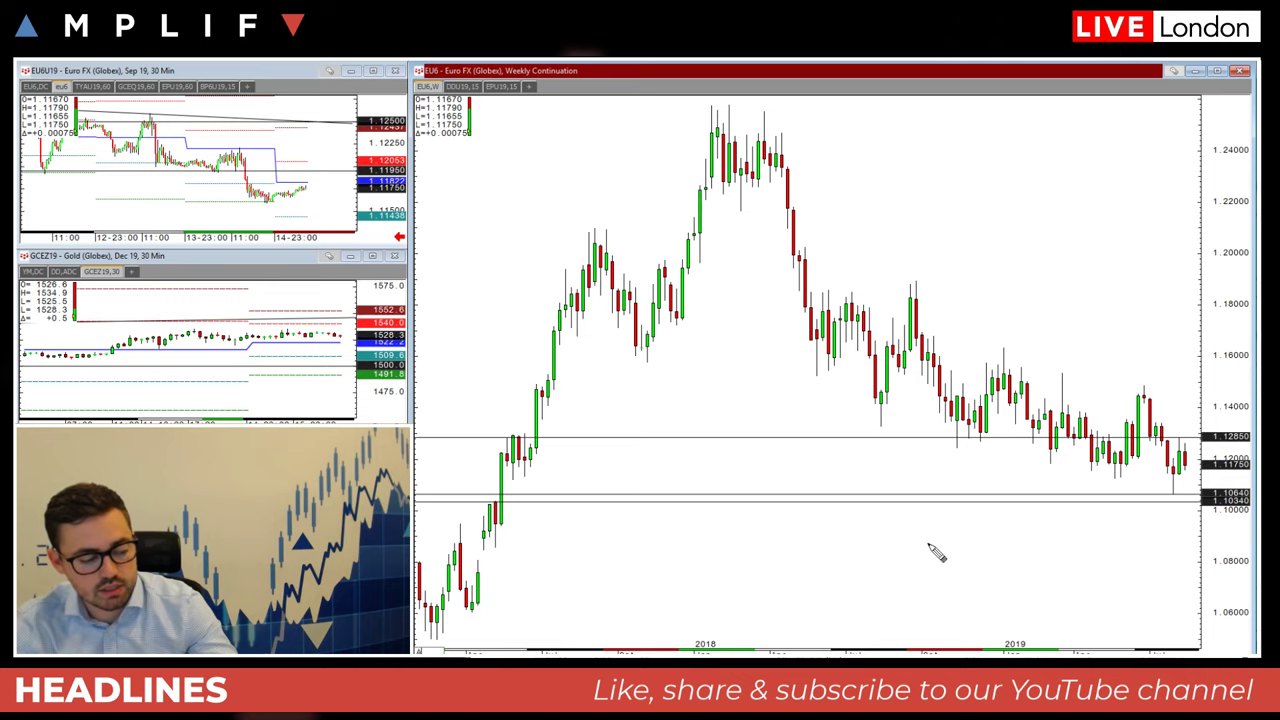
Return the chart to equalized active daily continuation and add horizontal lines at 1.11915 and 1.11540.
key("Return")
left_click_drag(1211, 457, 1125, 505)
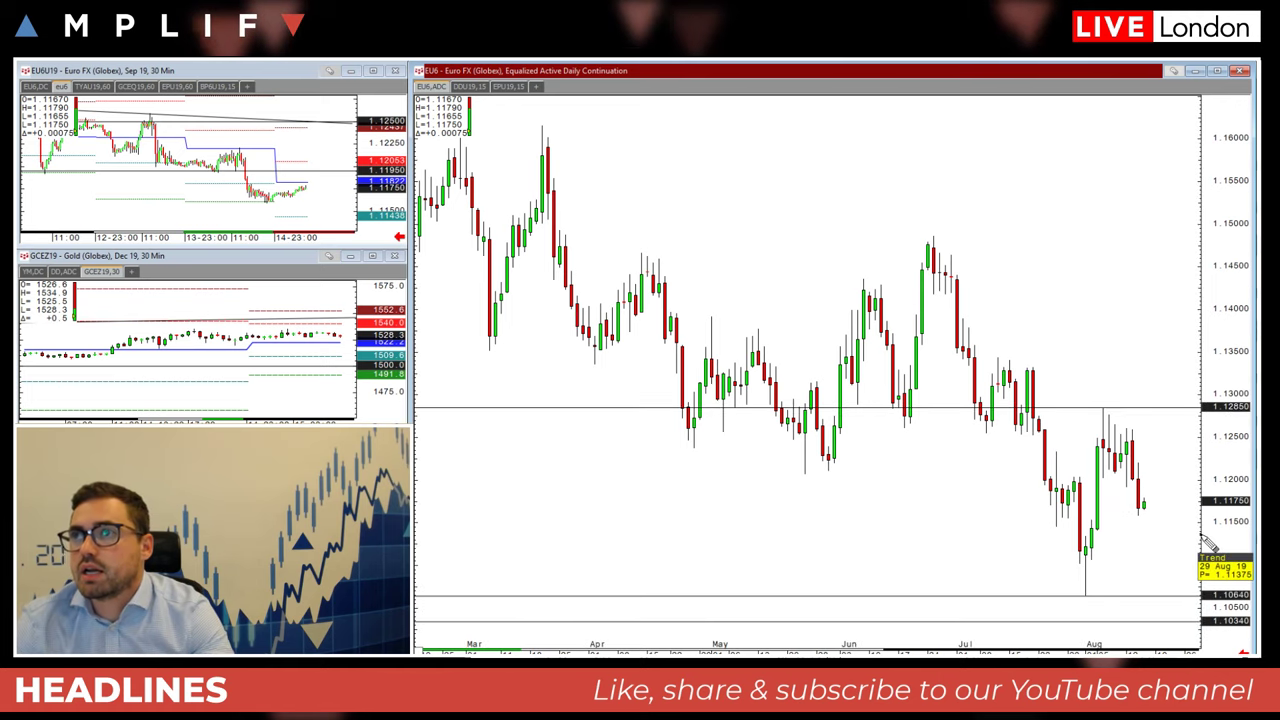
left_click(1220, 488)
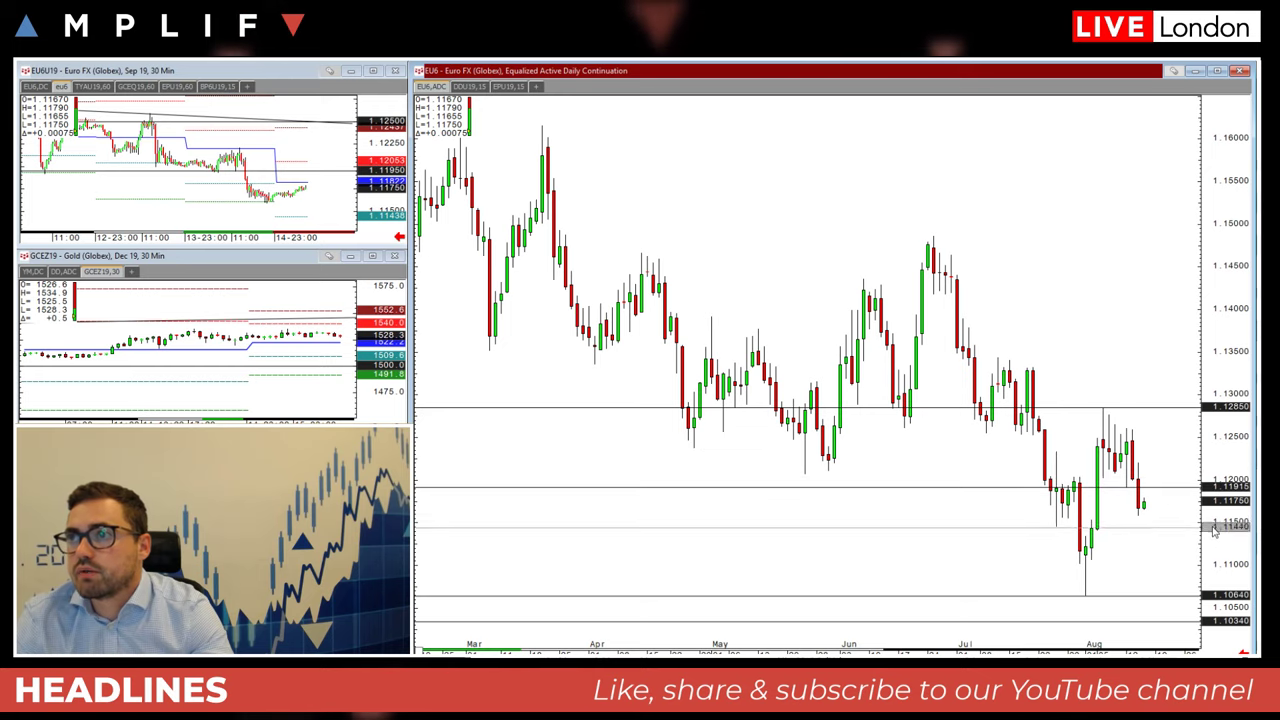
left_click(1220, 519)
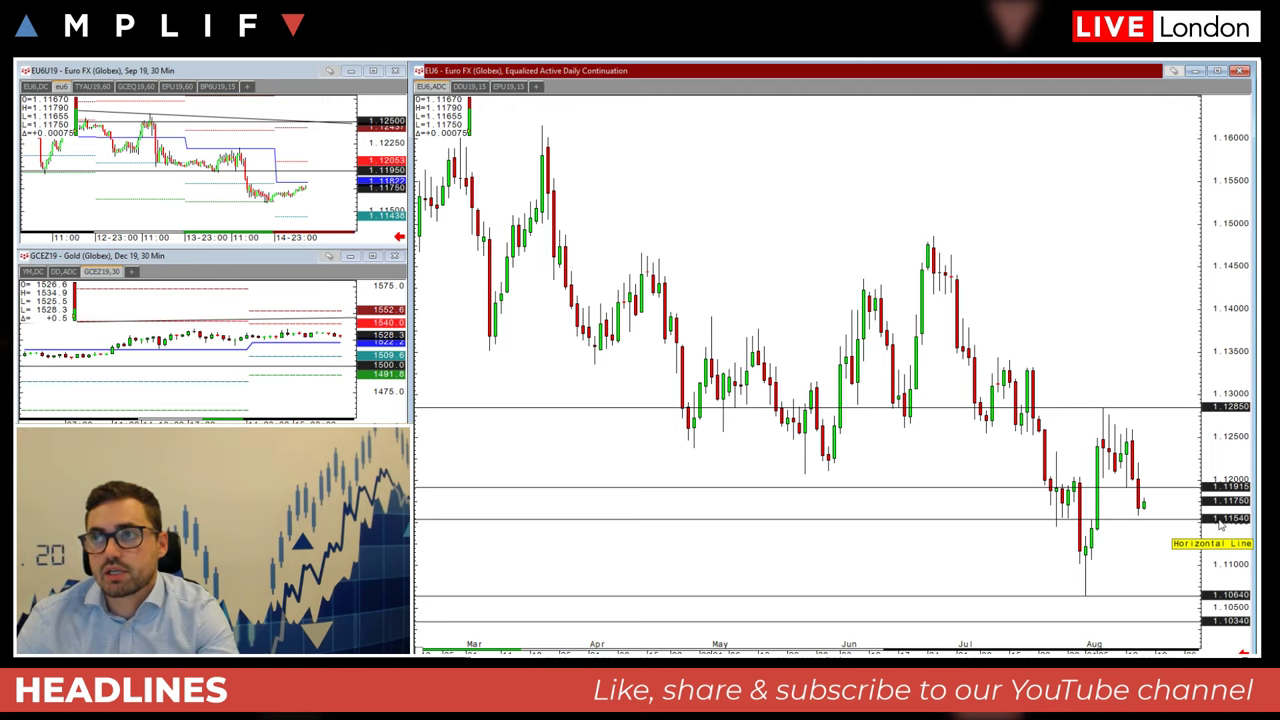
Circle the August candles' turning points on the 1.12850, 1.11915 and 1.11540 lines with the Ellipse tool.
right_click(1106, 329)
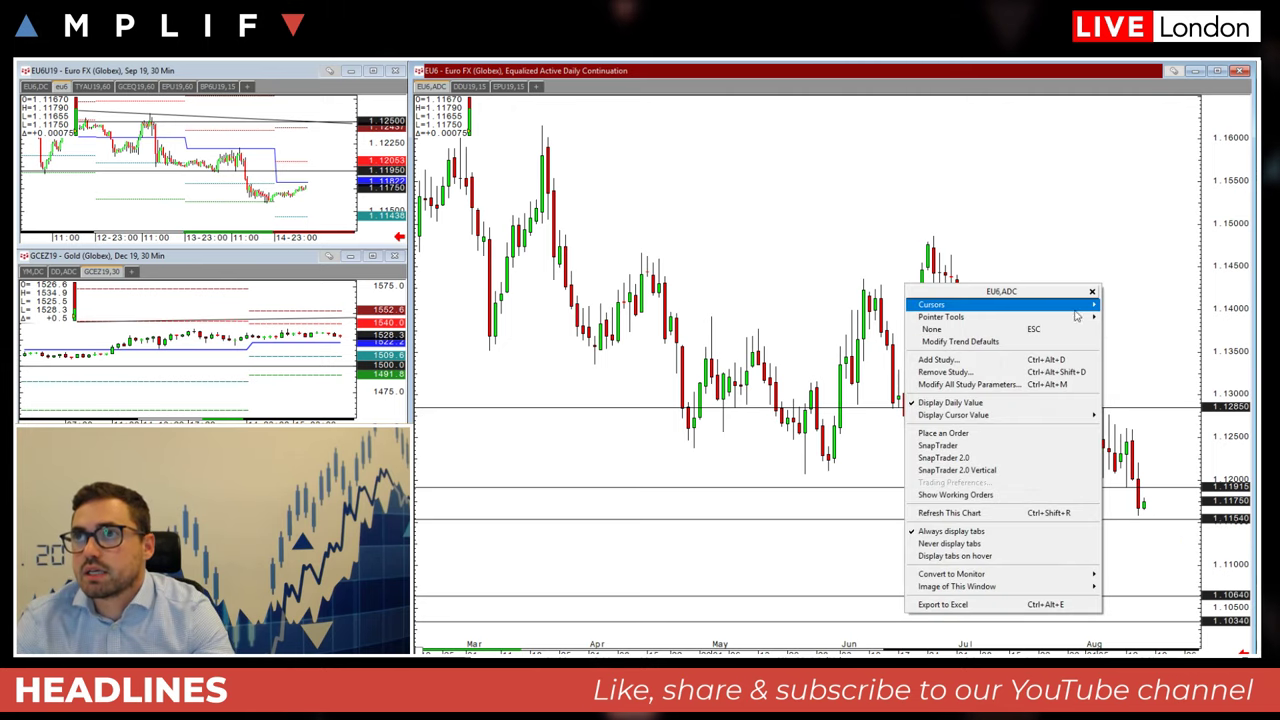
mouse_move(1072, 322)
left_click(1140, 368)
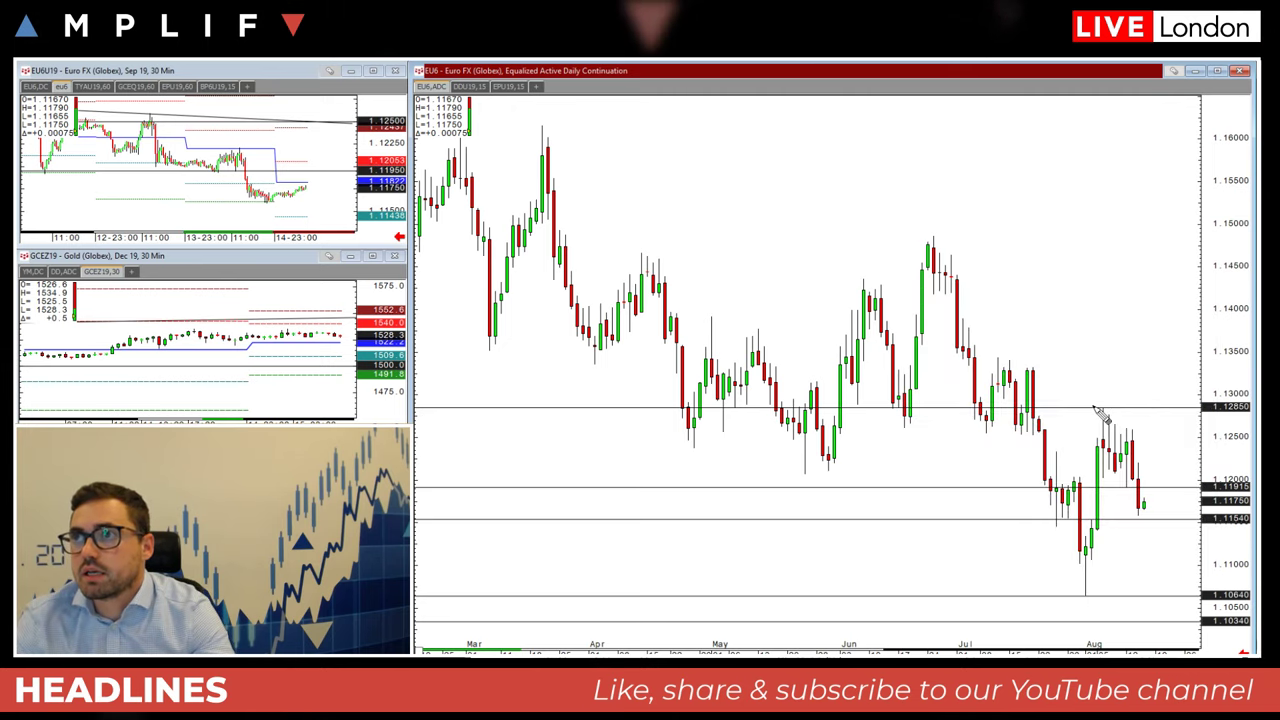
left_click(1101, 408)
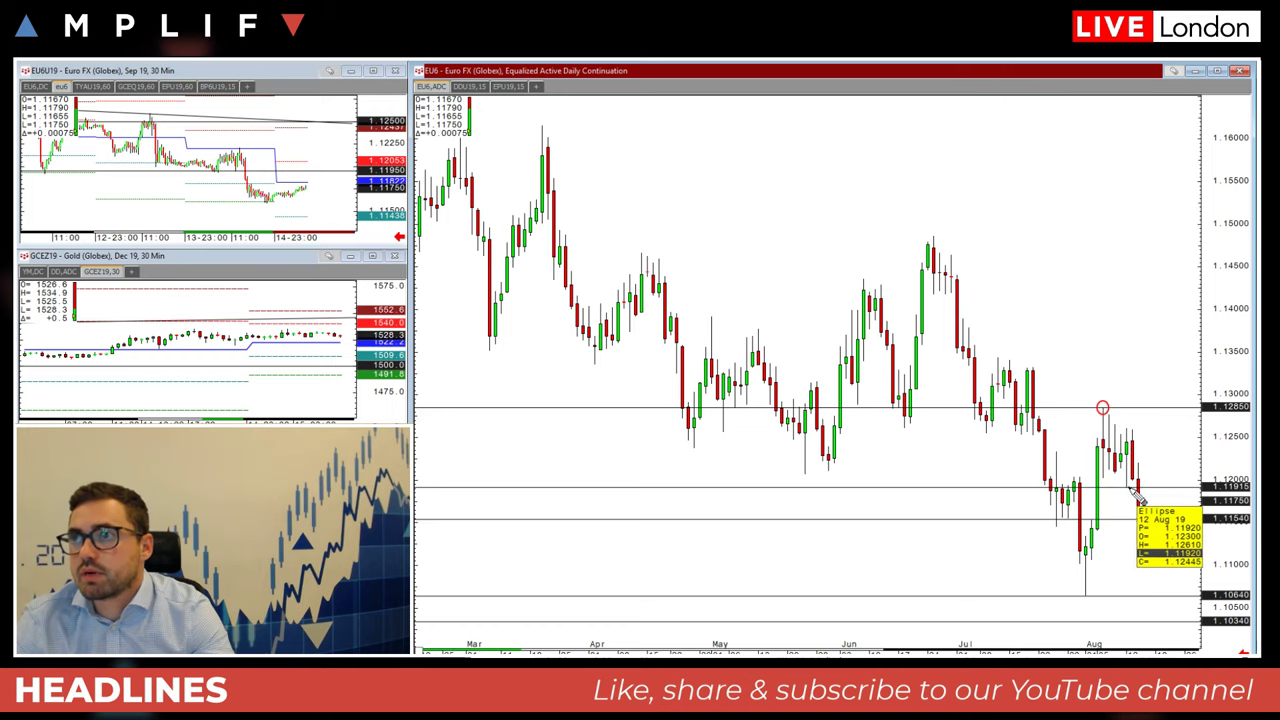
left_click(1126, 486)
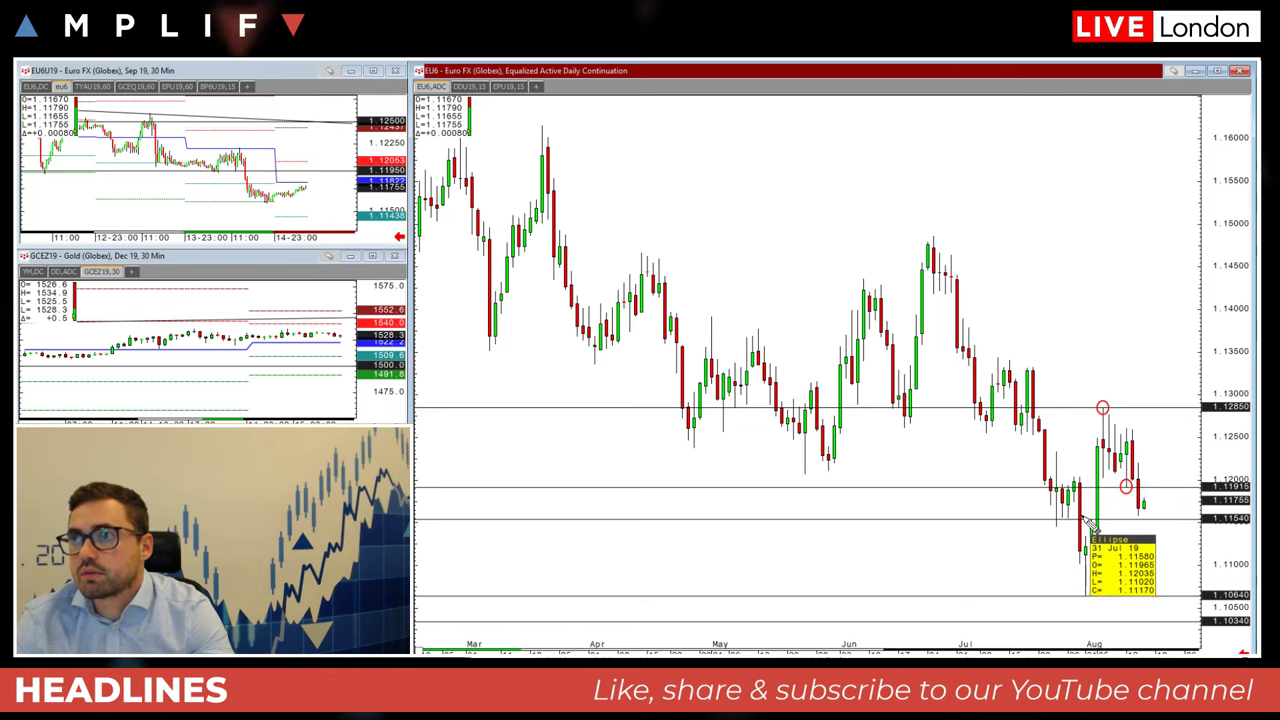
left_click(1090, 521)
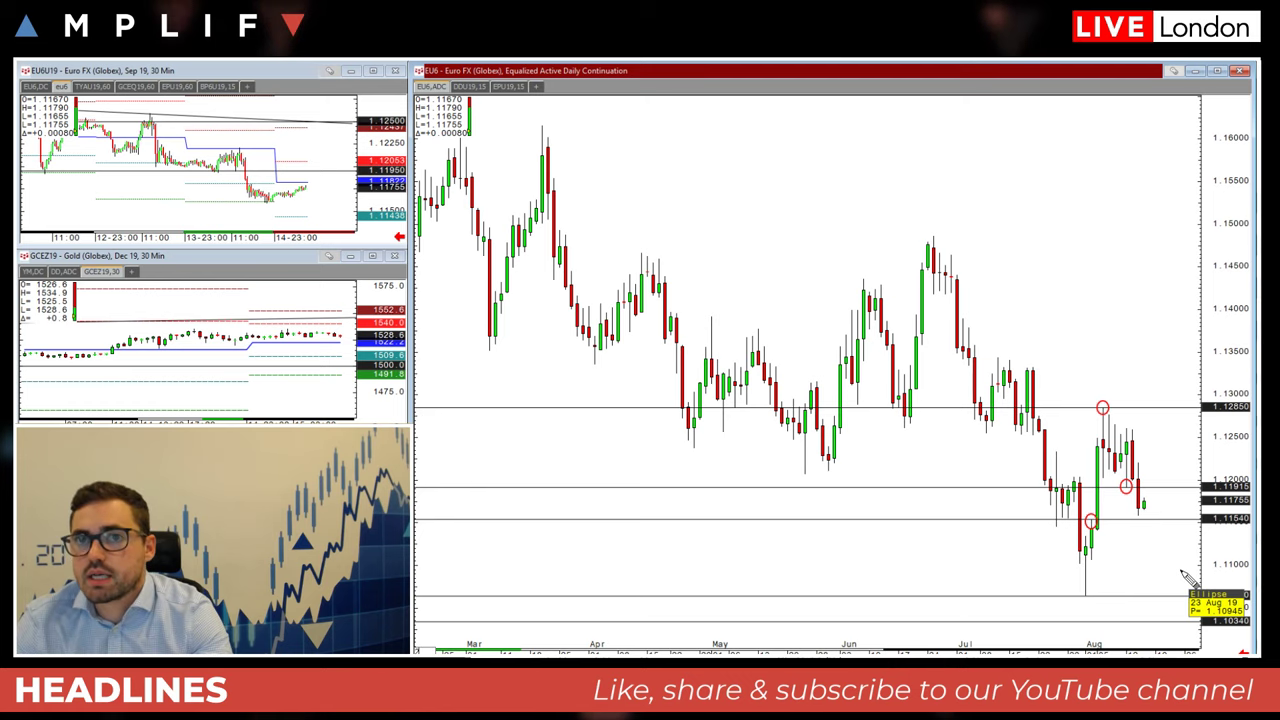
Change the chart to 240 minutes and mark the early-August pullback low with a horizontal line at 1.11070 and a small ellipse.
type("240")
key("Return")
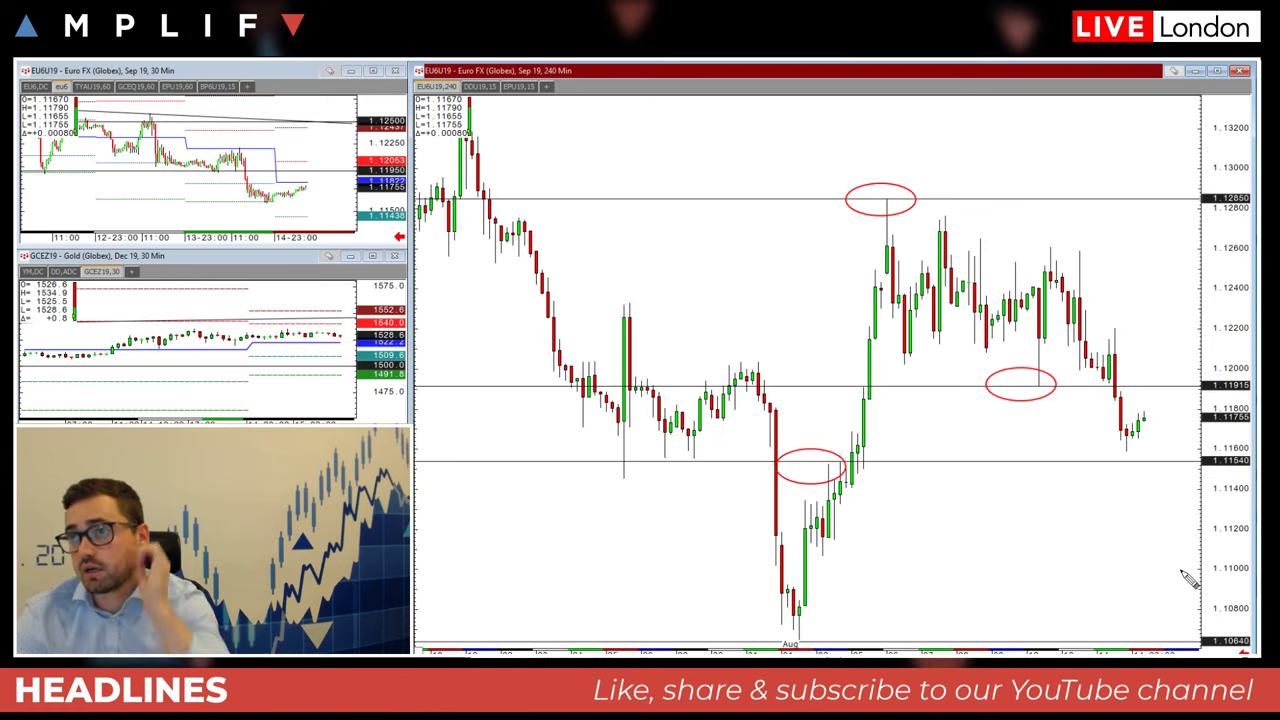
left_click_drag(1223, 430, 1223, 470)
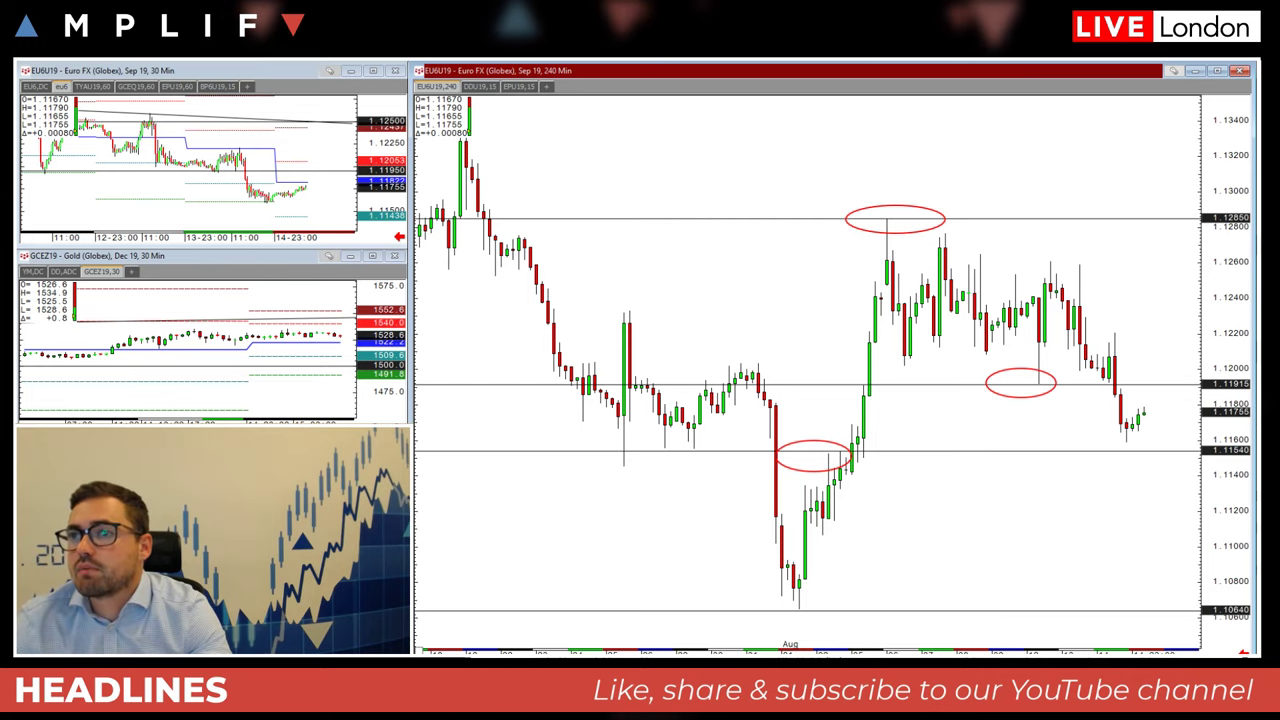
scroll(1197, 405, "down", 2)
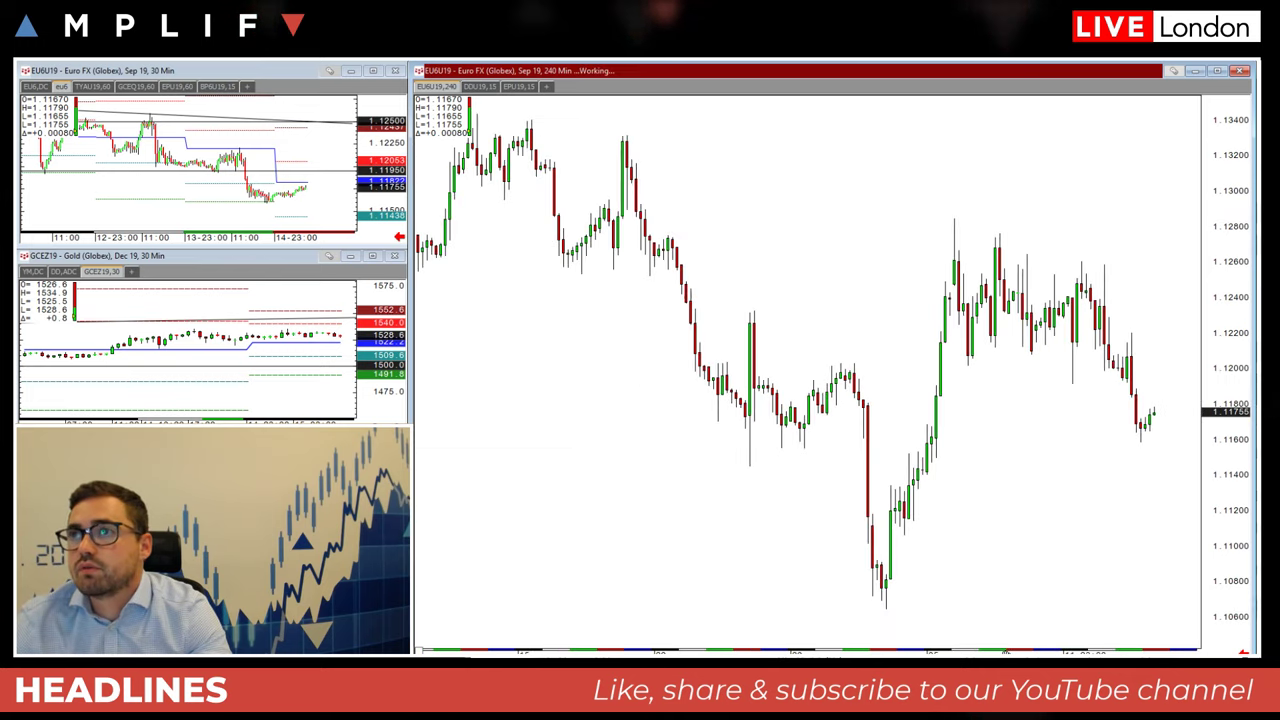
left_click_drag(1235, 325, 1223, 438)
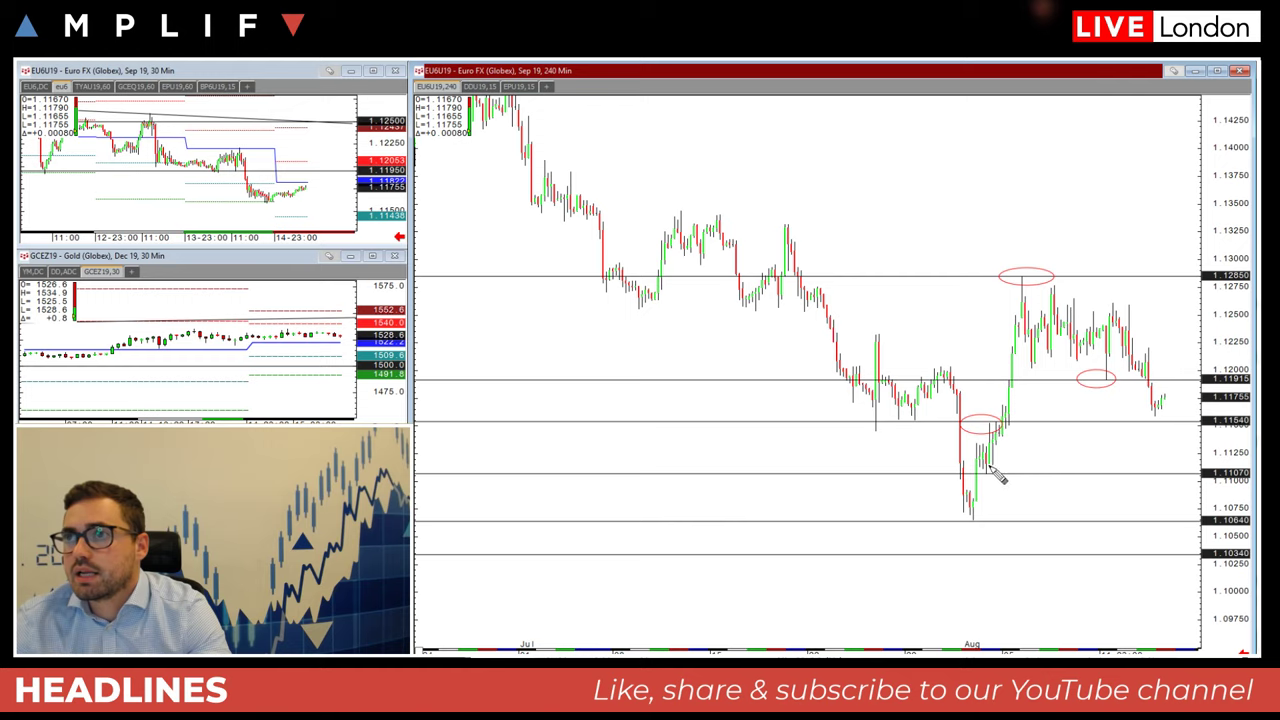
left_click_drag(982, 474, 989, 476)
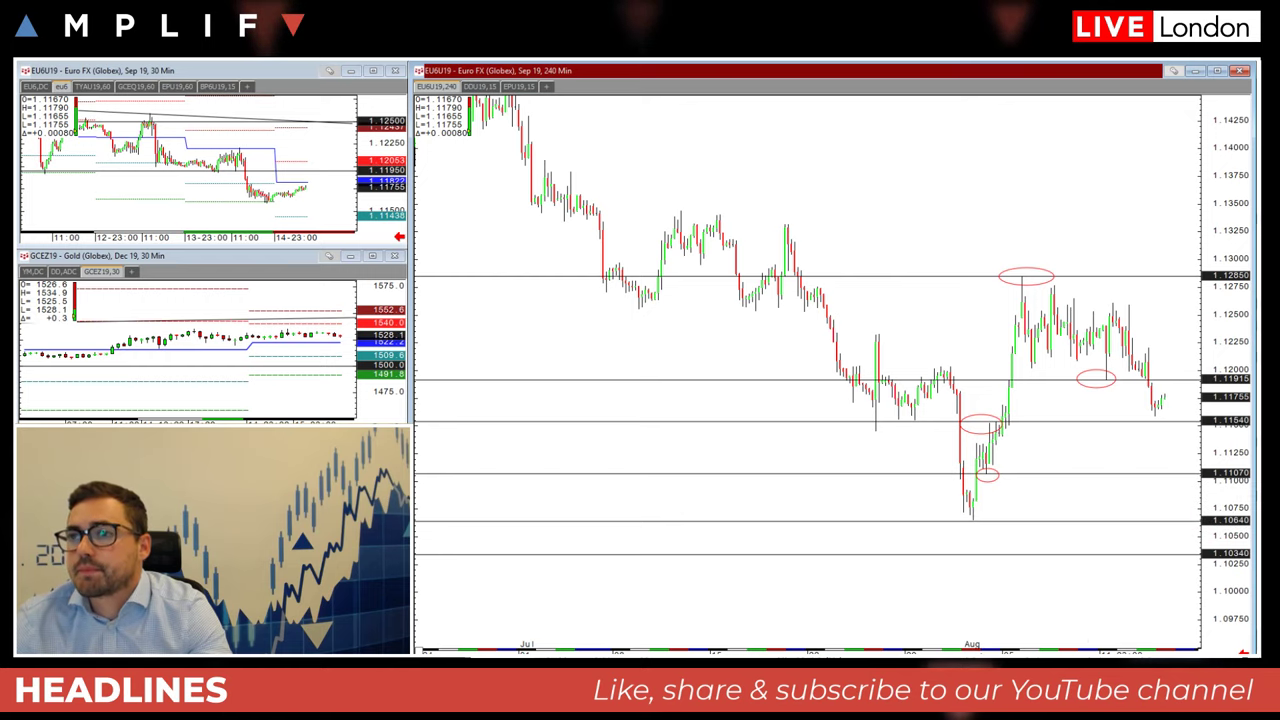
Draw a small ellipse on the 1.11915 line just ahead of the latest candles.
left_click_drag(1046, 651, 959, 651)
left_click_drag(1225, 438, 1229, 368)
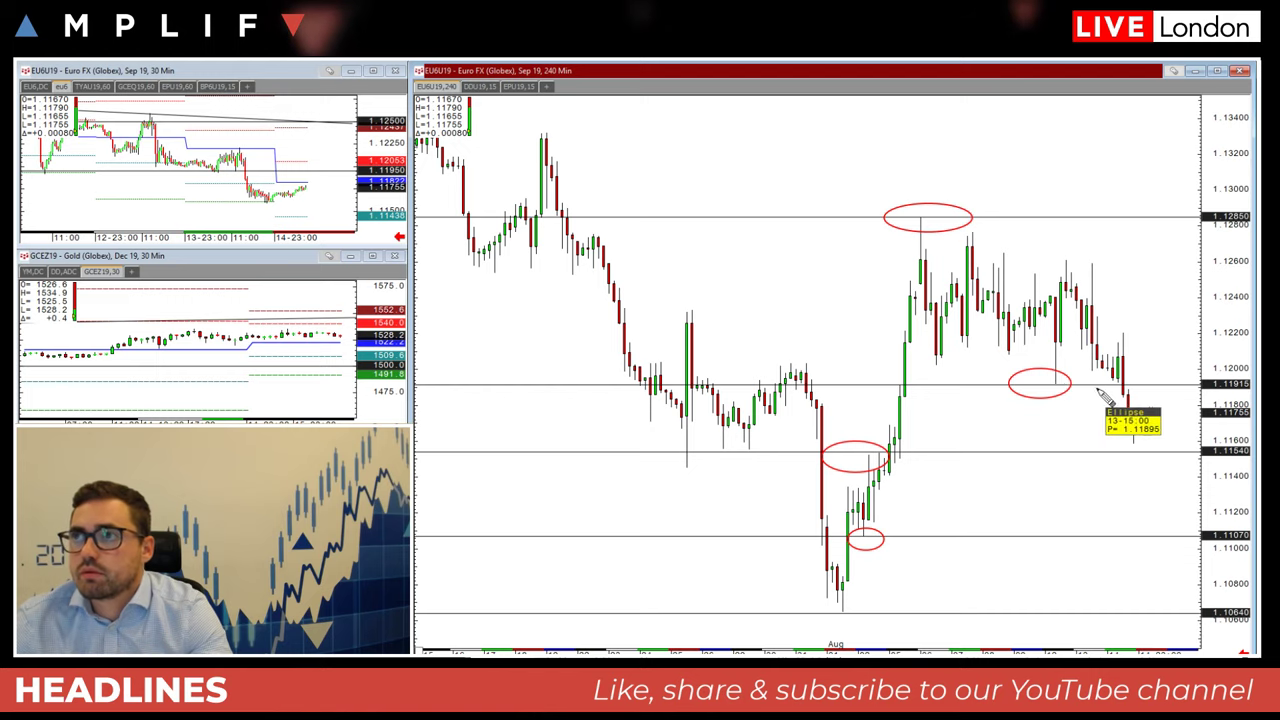
left_click_drag(1148, 381, 1166, 394)
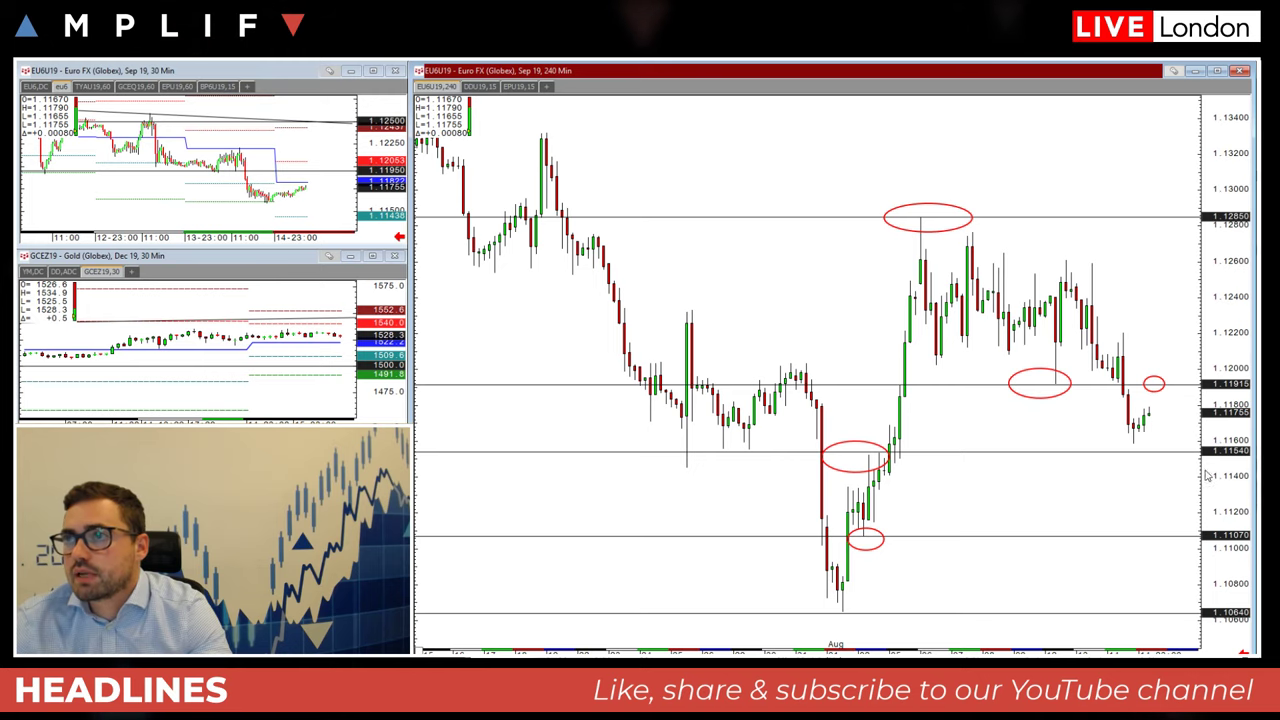
Draw two rectangles along the 1.11540 line, one across the late-July to early-August candles and one below the latest candles.
right_click(602, 256)
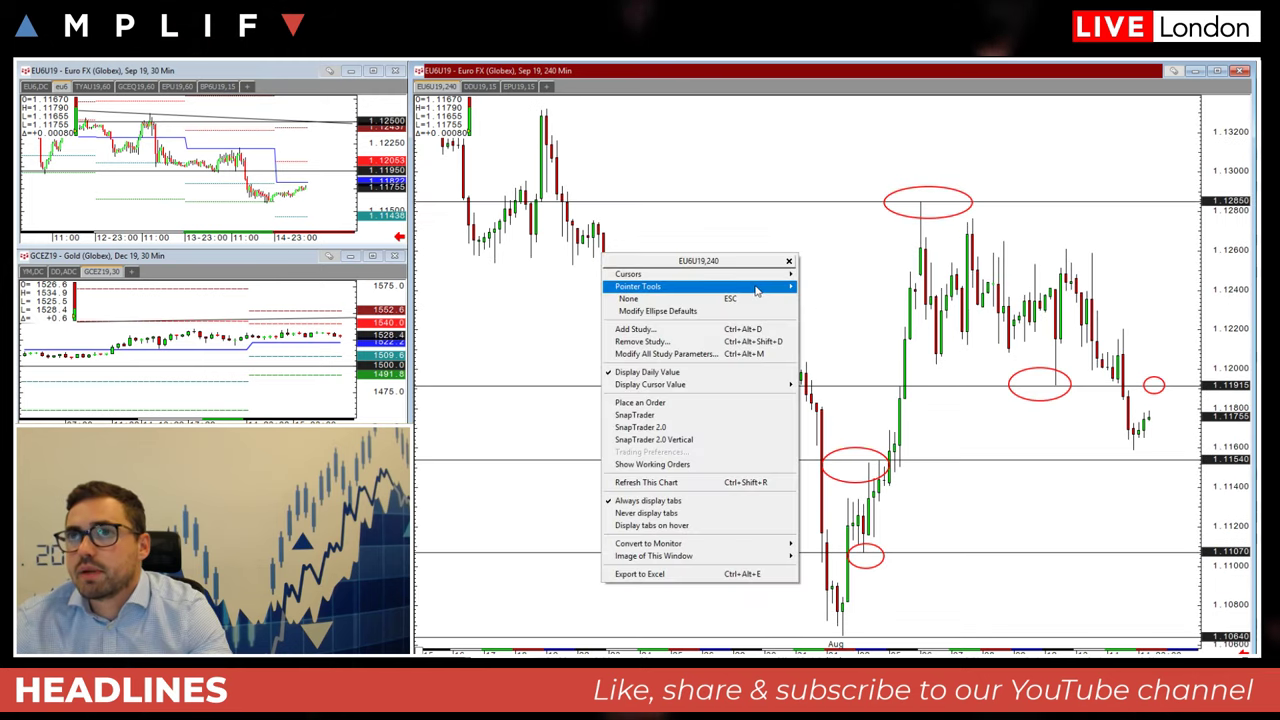
mouse_move(700, 287)
left_click(834, 349)
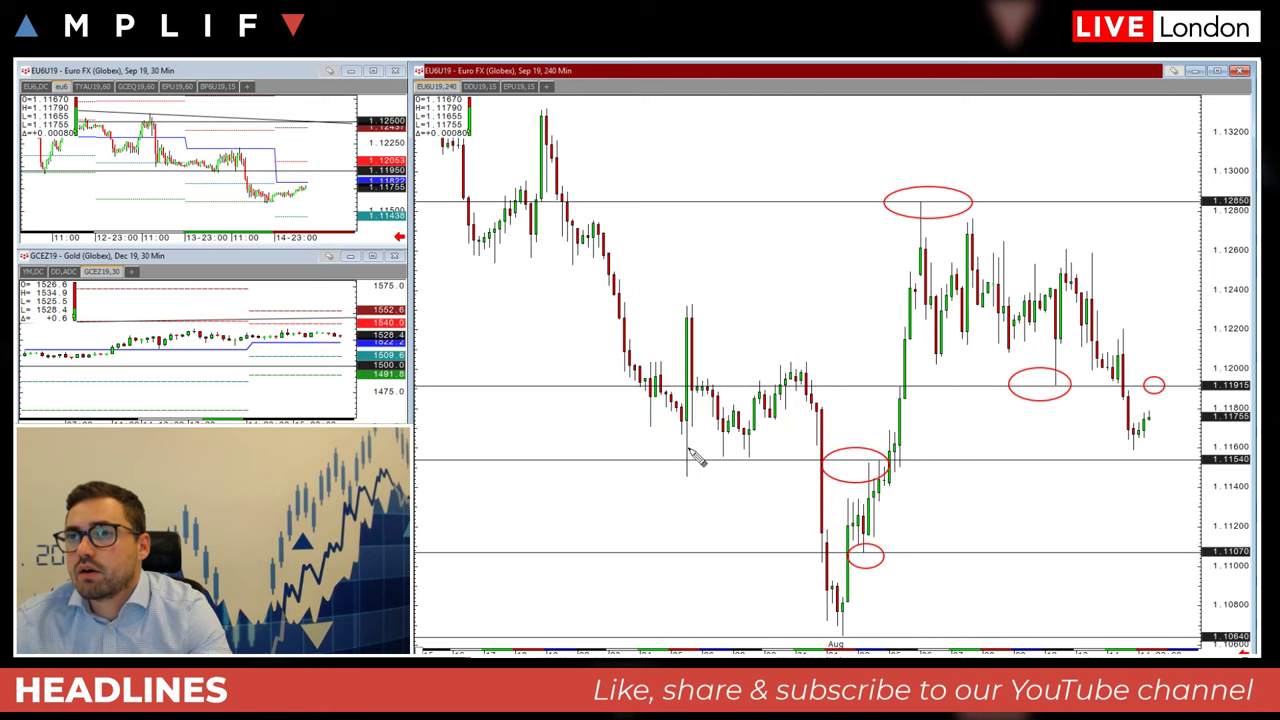
left_click_drag(716, 456, 914, 468)
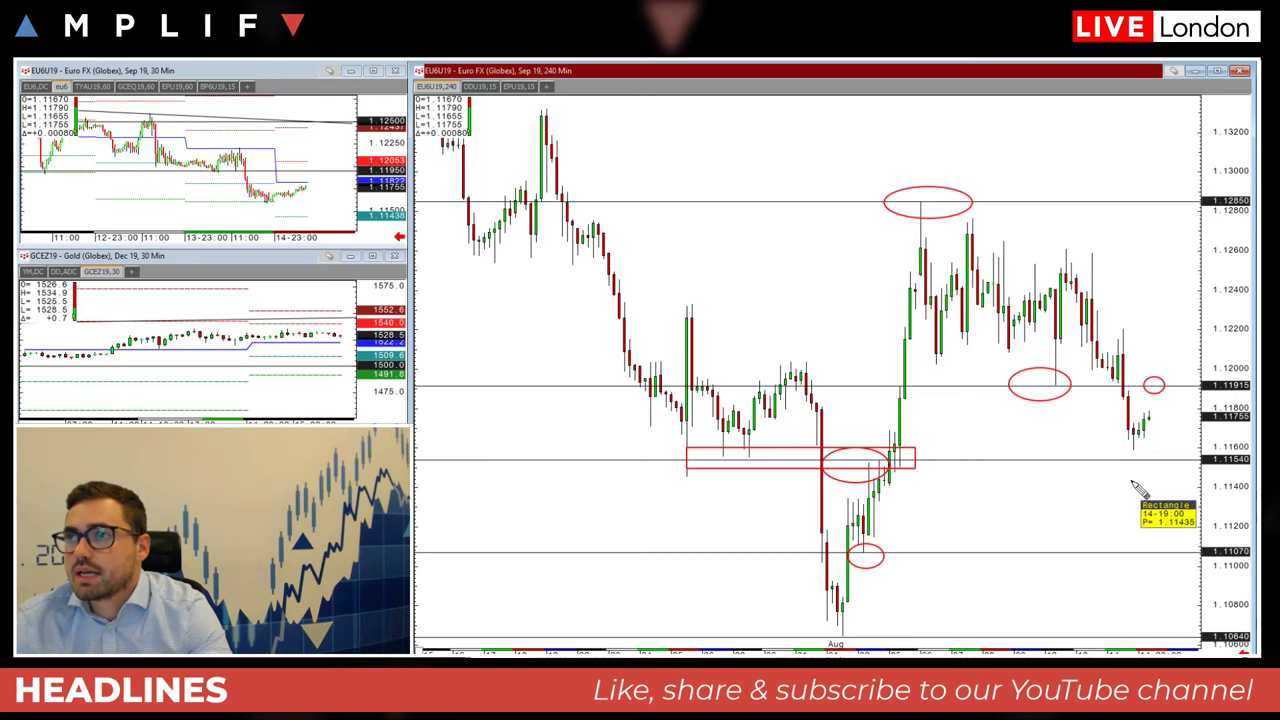
left_click_drag(1122, 452, 1184, 465)
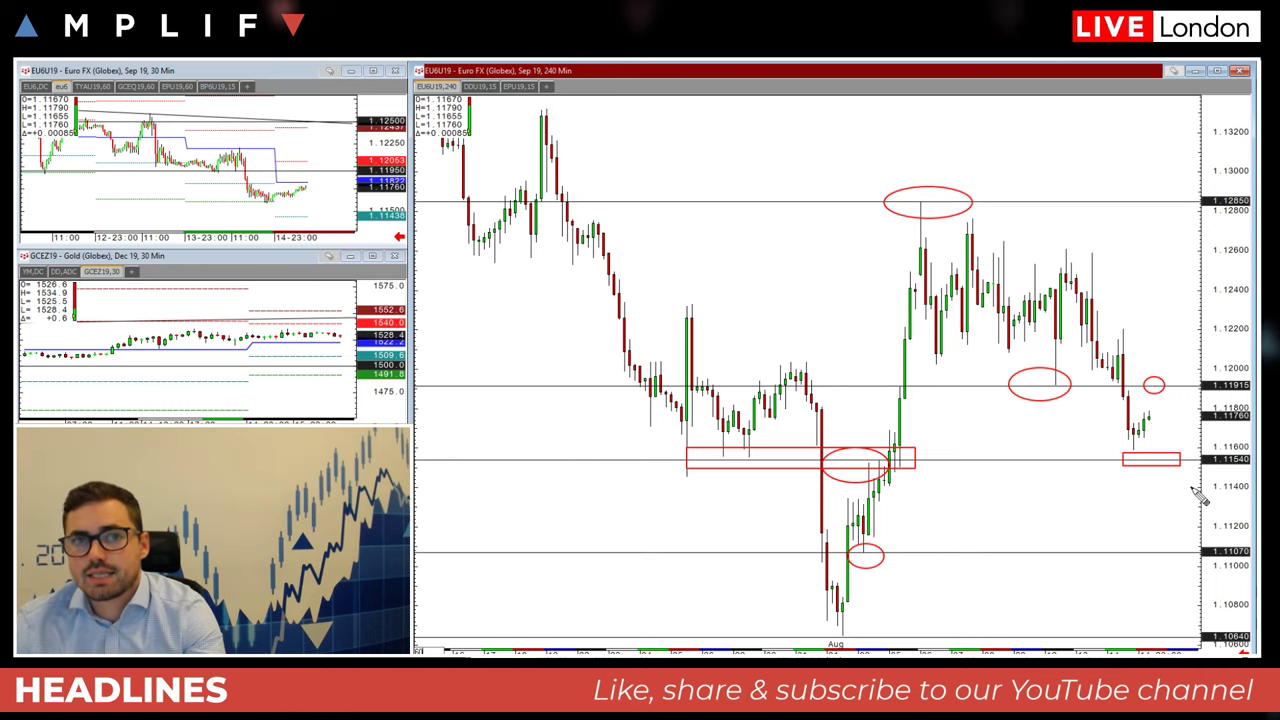
Change the Euro FX chart to 60 minutes and rescale it to fit the marked levels from 1.11540 to 1.12850.
type("60")
key("Return")
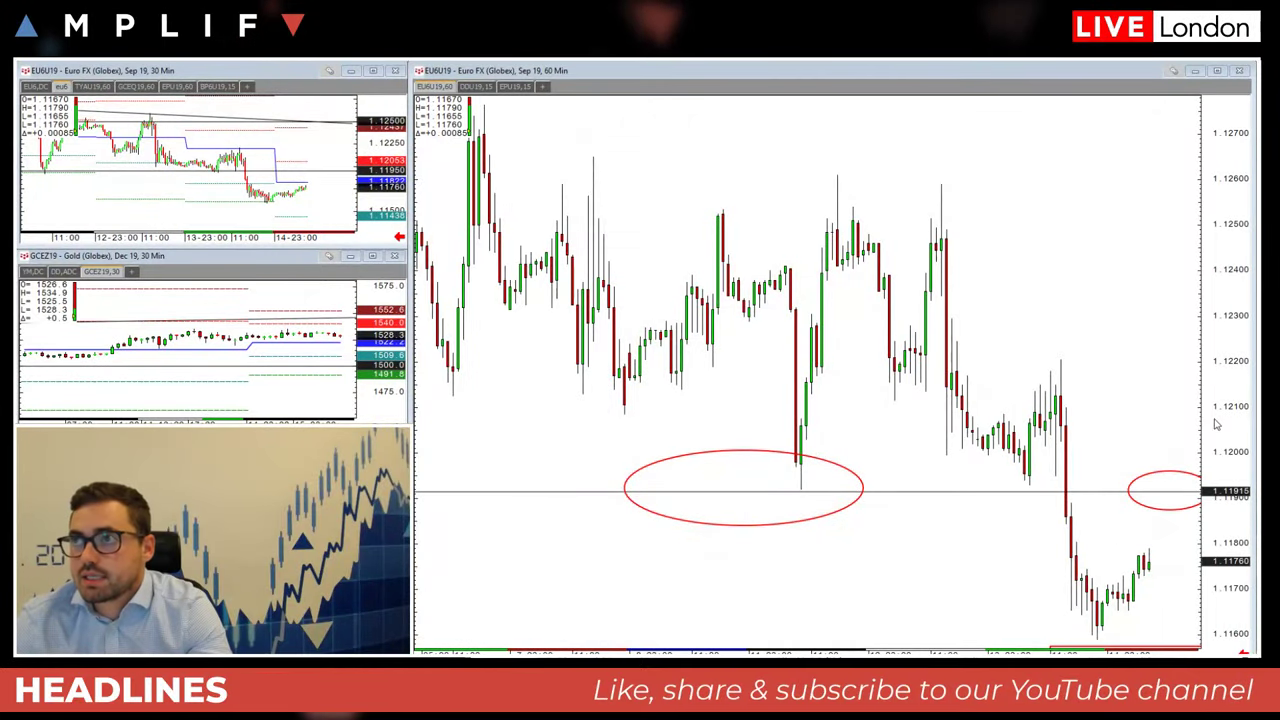
left_click(1216, 424)
left_click_drag(1234, 490, 1232, 556)
mouse_move(1160, 650)
left_mouse_down()
mouse_move(1101, 651)
mouse_move(1034, 606)
mouse_move(1043, 583)
mouse_move(1100, 621)
left_mouse_up()
left_click_drag(1225, 394, 1226, 416)
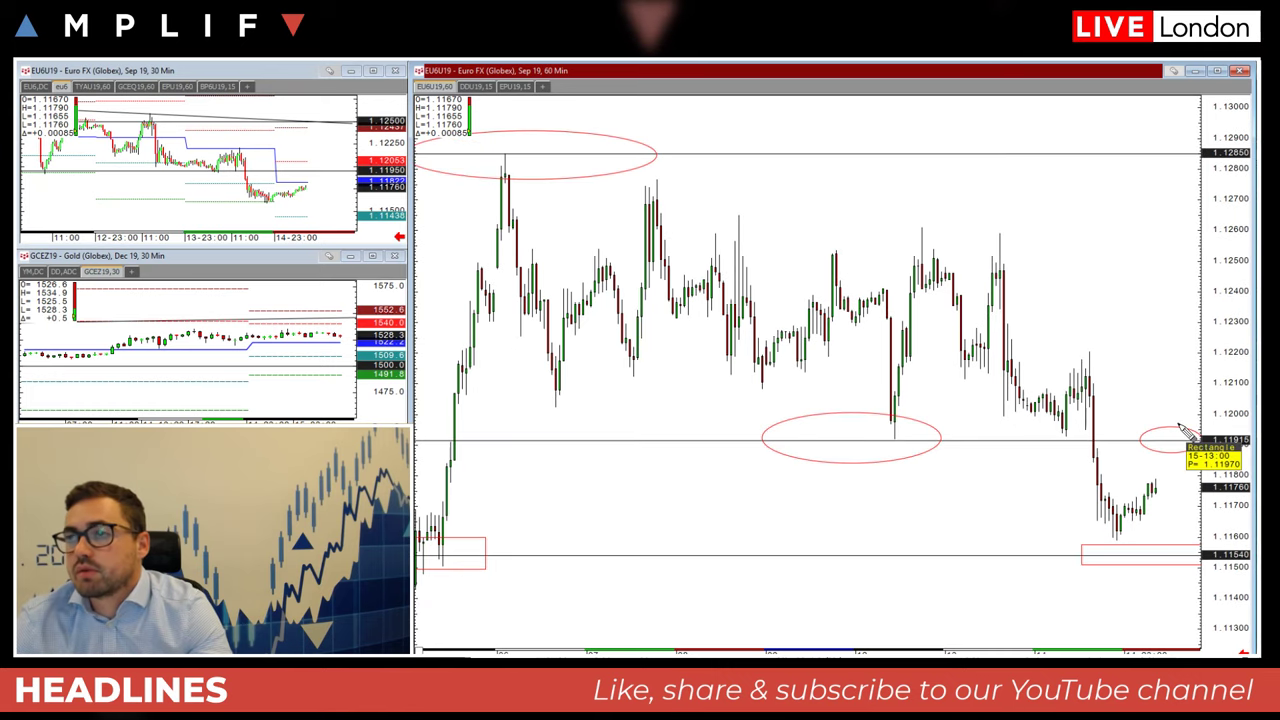
Overlay the pivot points study (PvtPts^) on the 60-minute Euro FX chart.
left_click_drag(1103, 490, 1056, 479)
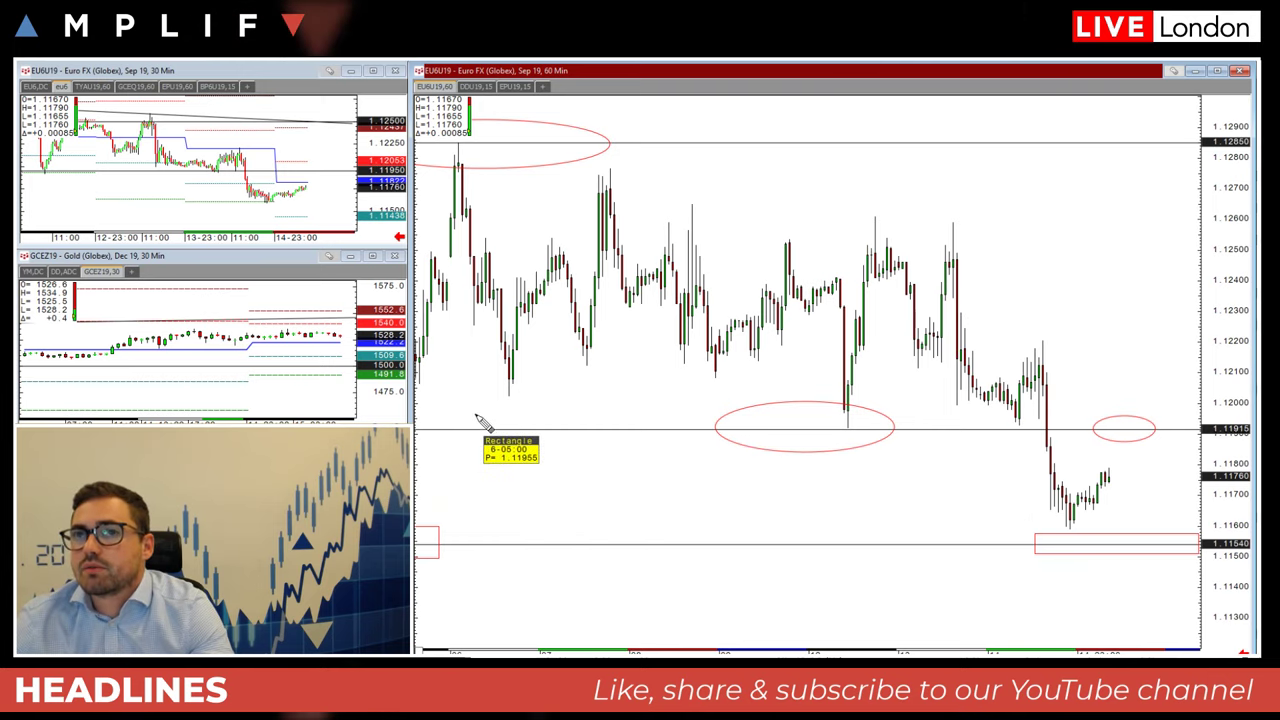
right_click(812, 443)
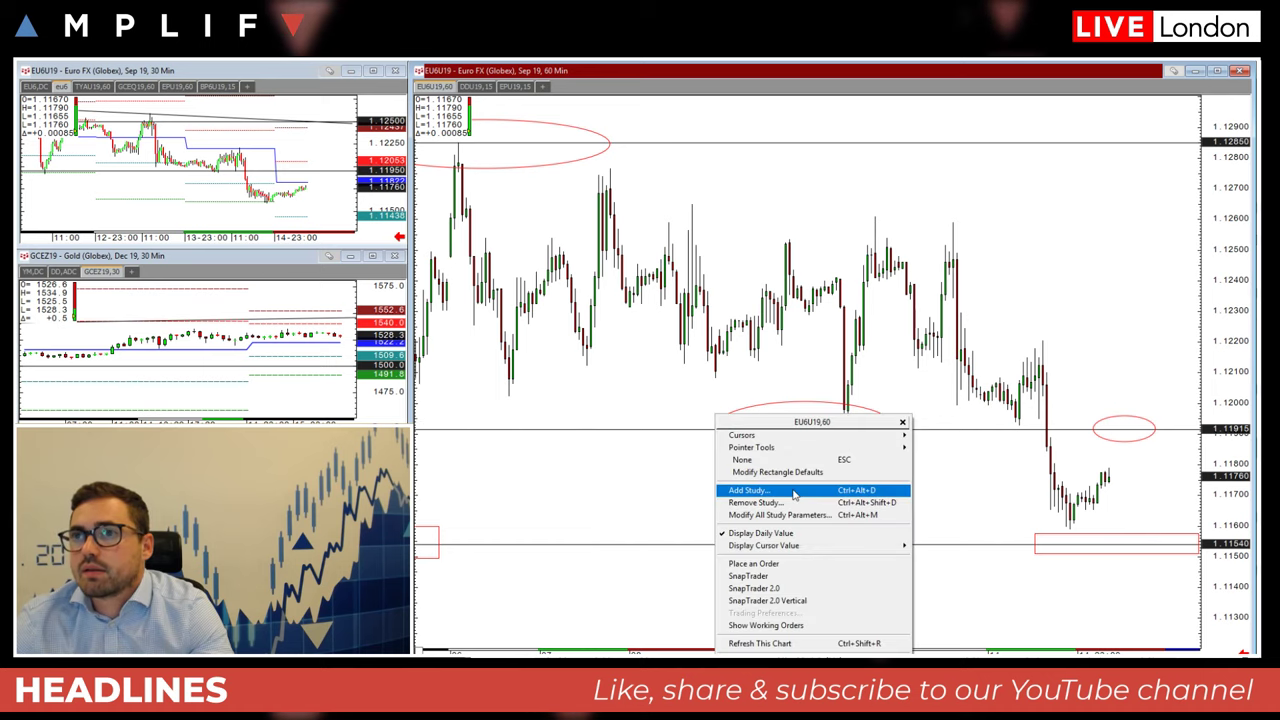
left_click(770, 491)
left_click(716, 339)
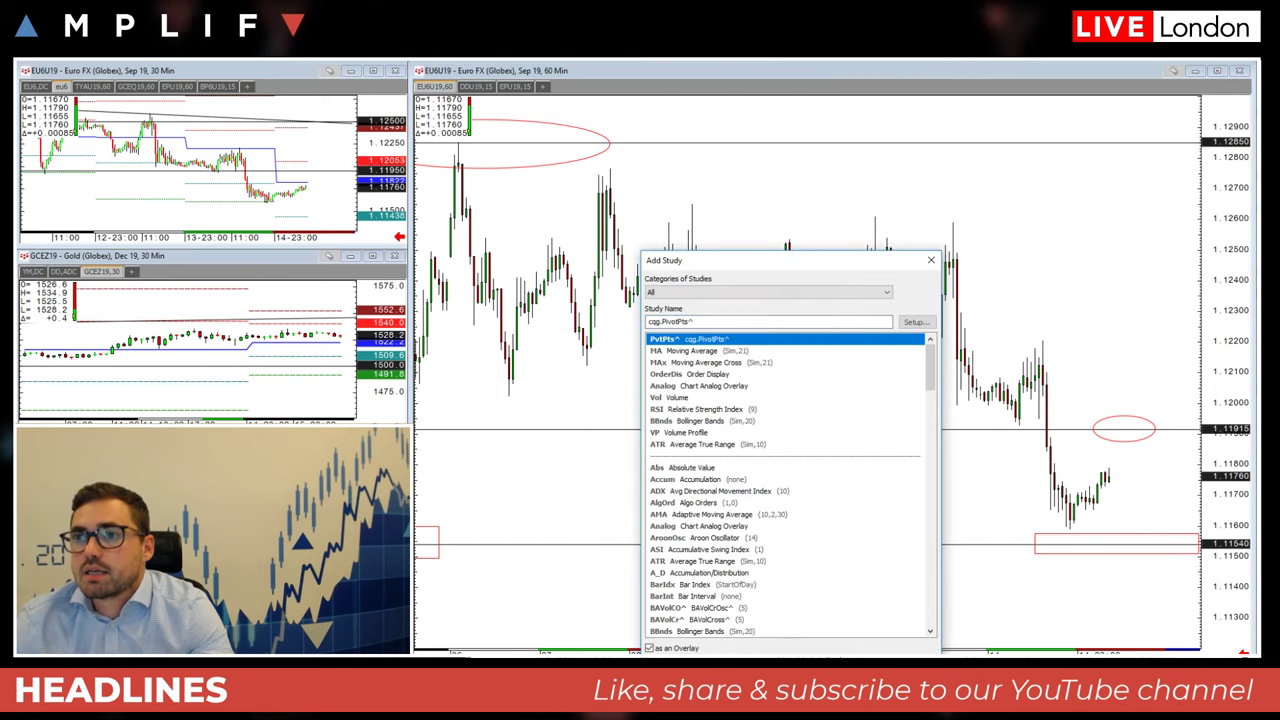
left_click(833, 672)
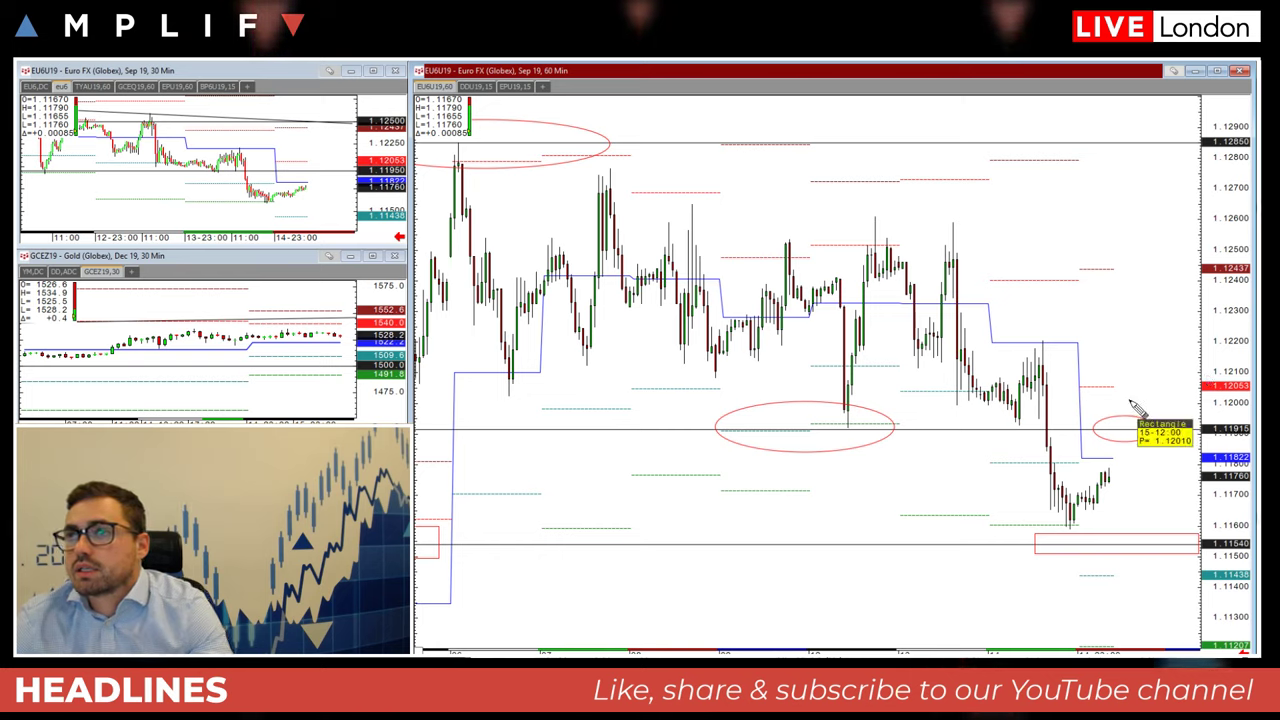
Draw a small rectangle around the 14 August high near 1.12200 and a descending trend line from the 1.12850 high along the lower highs.
left_click_drag(1031, 337, 1064, 351)
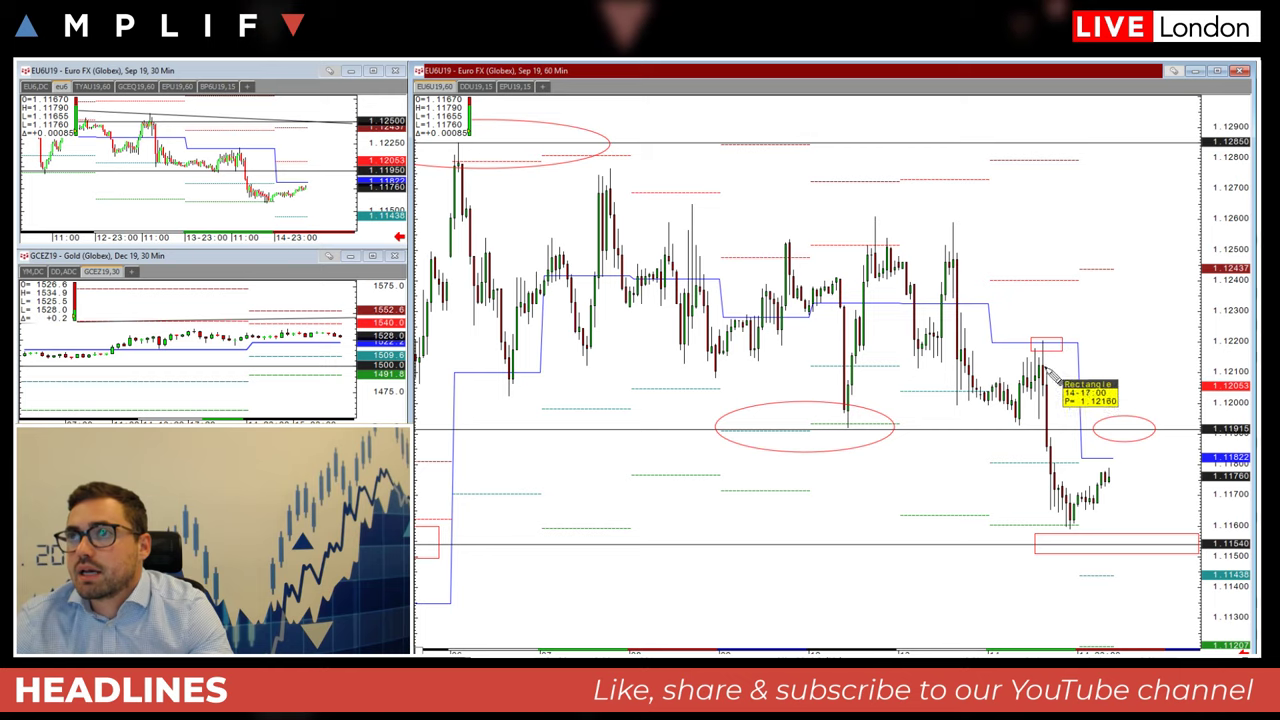
left_click_drag(1079, 530, 1083, 536)
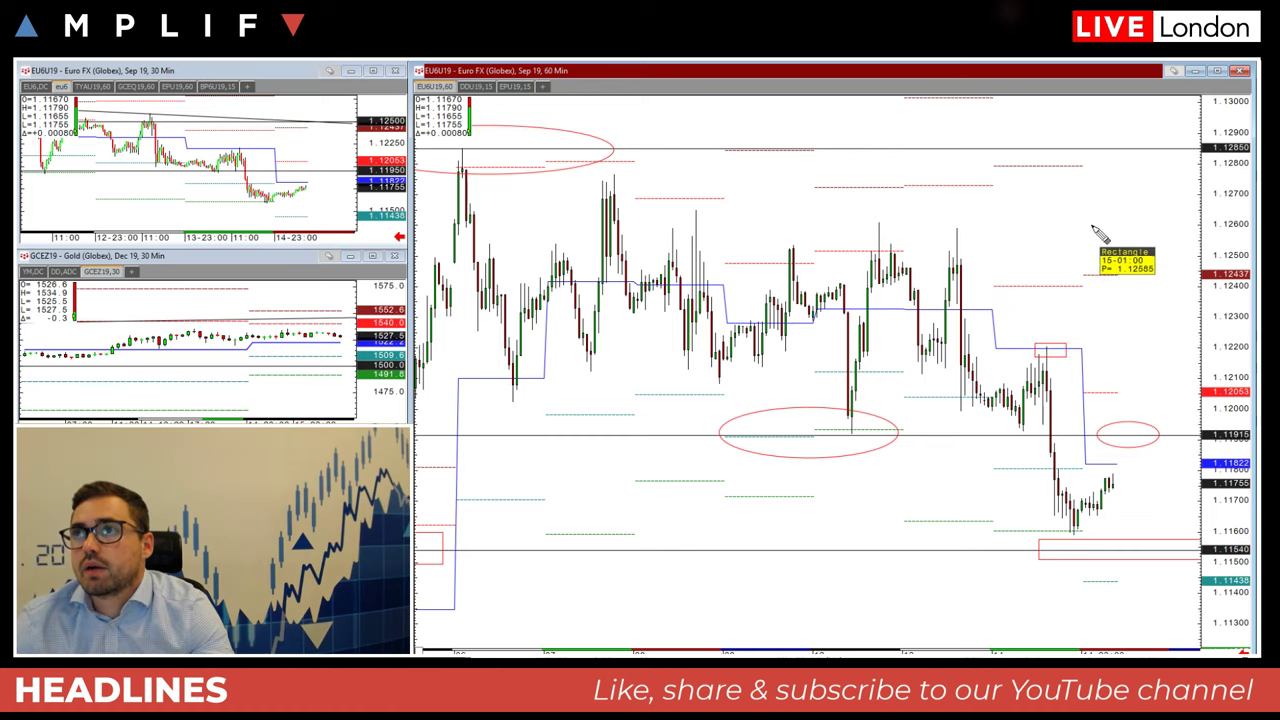
right_click(1090, 178)
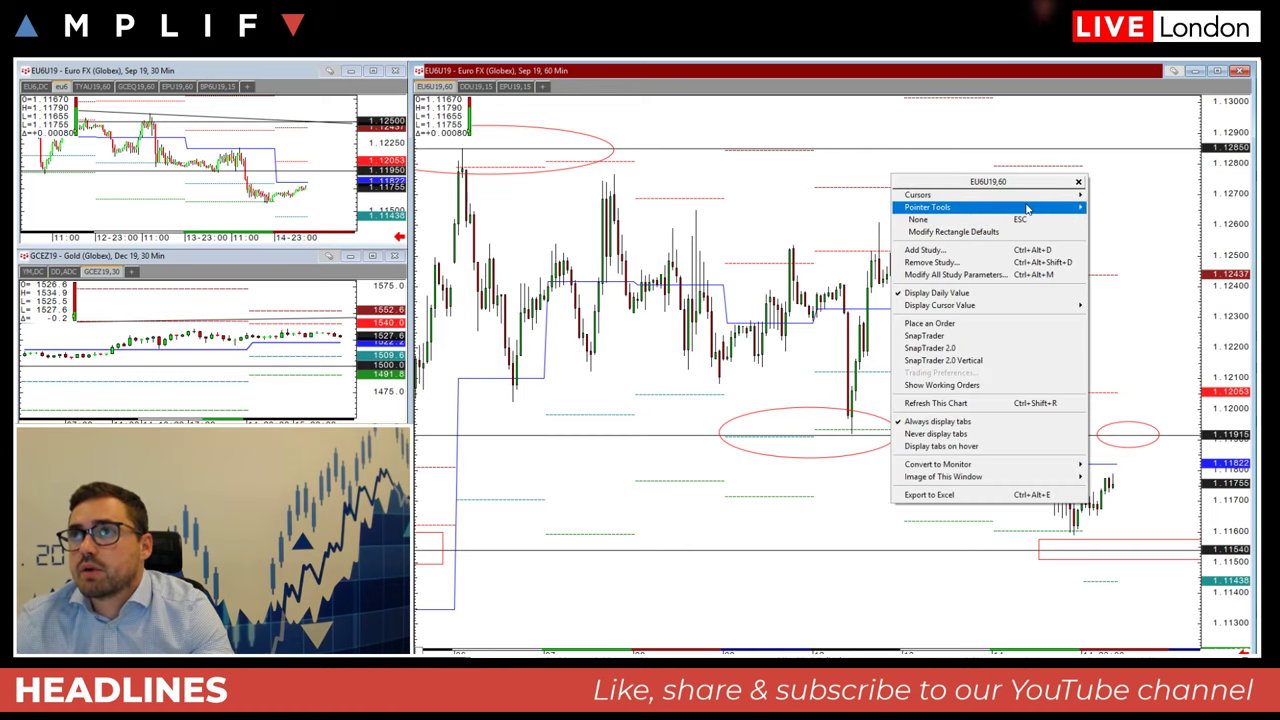
mouse_move(1070, 207)
left_click(1118, 431)
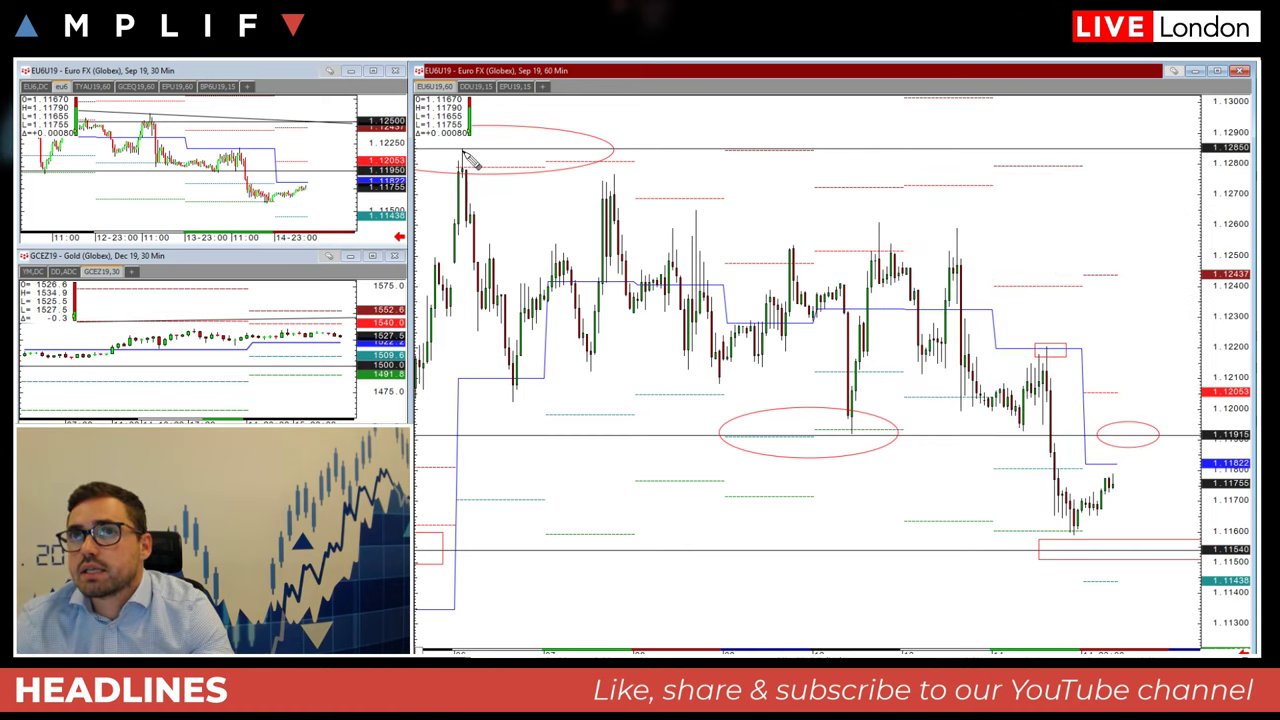
left_click_drag(463, 150, 1185, 266)
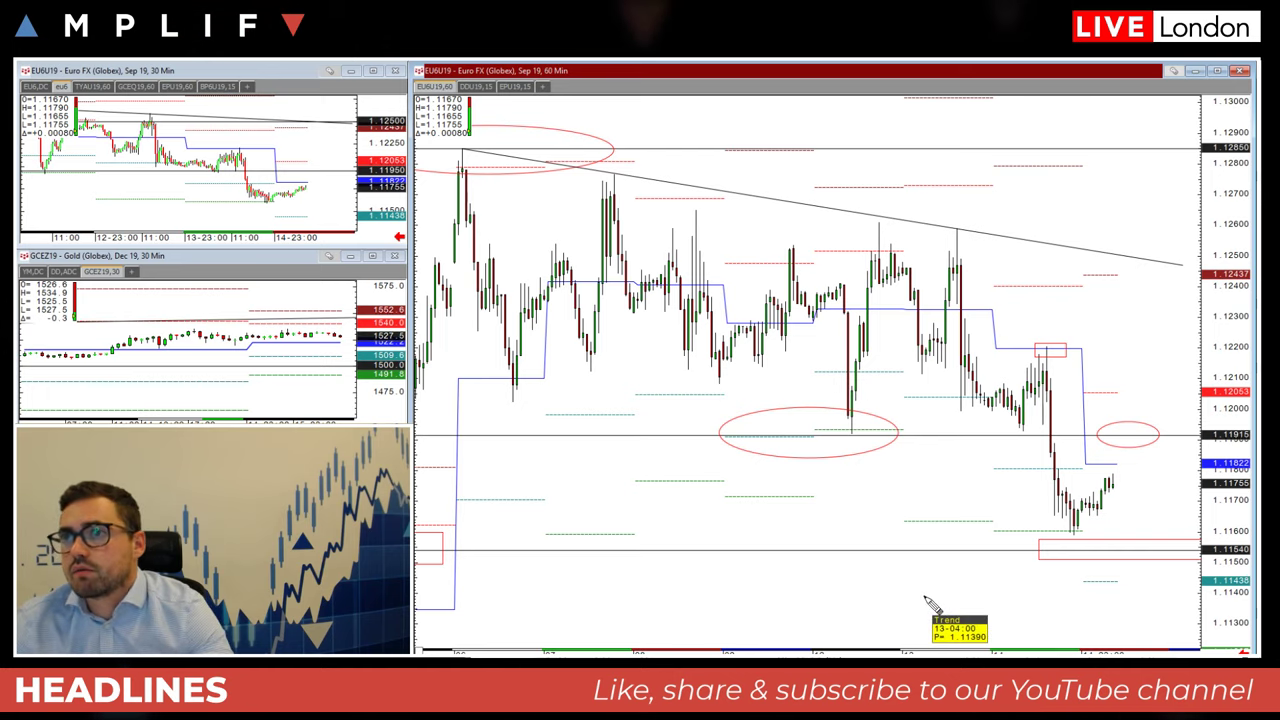
Add a text label "A" just below the small ellipse on the 1.11915 line, with its arrow pointing up at the ellipse.
right_click(1155, 390)
mouse_move(1151, 390)
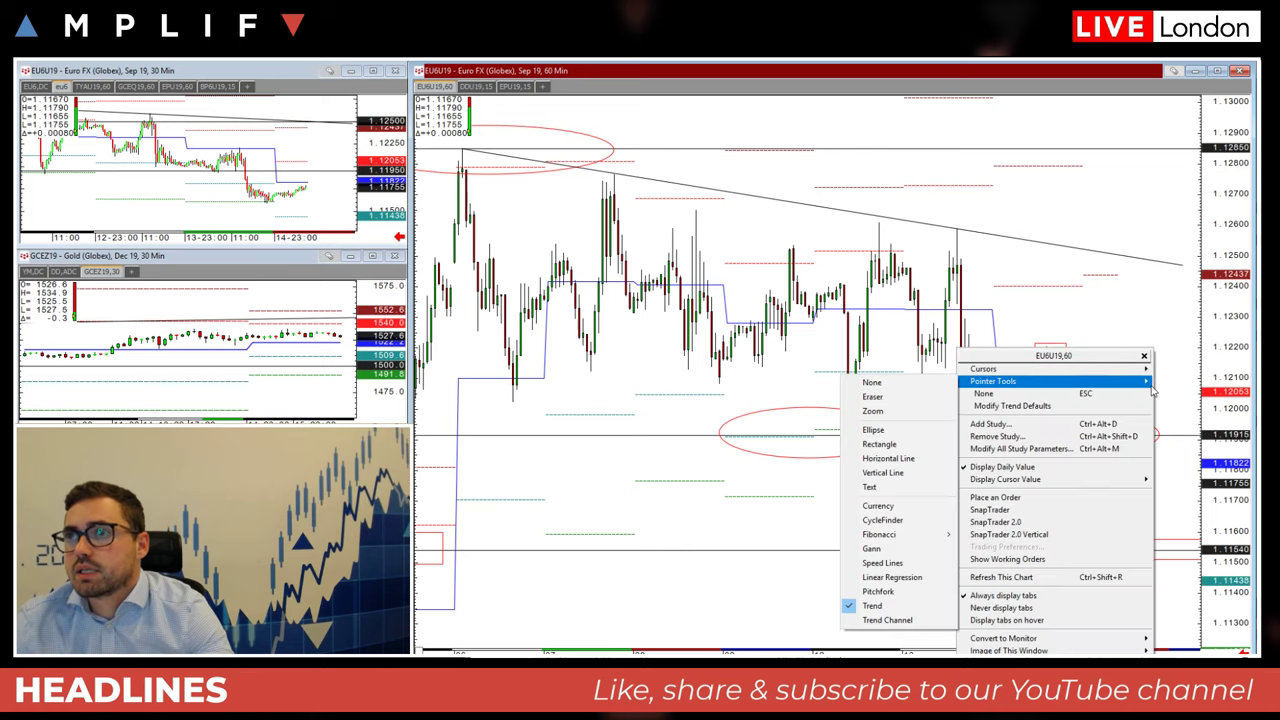
left_click(869, 487)
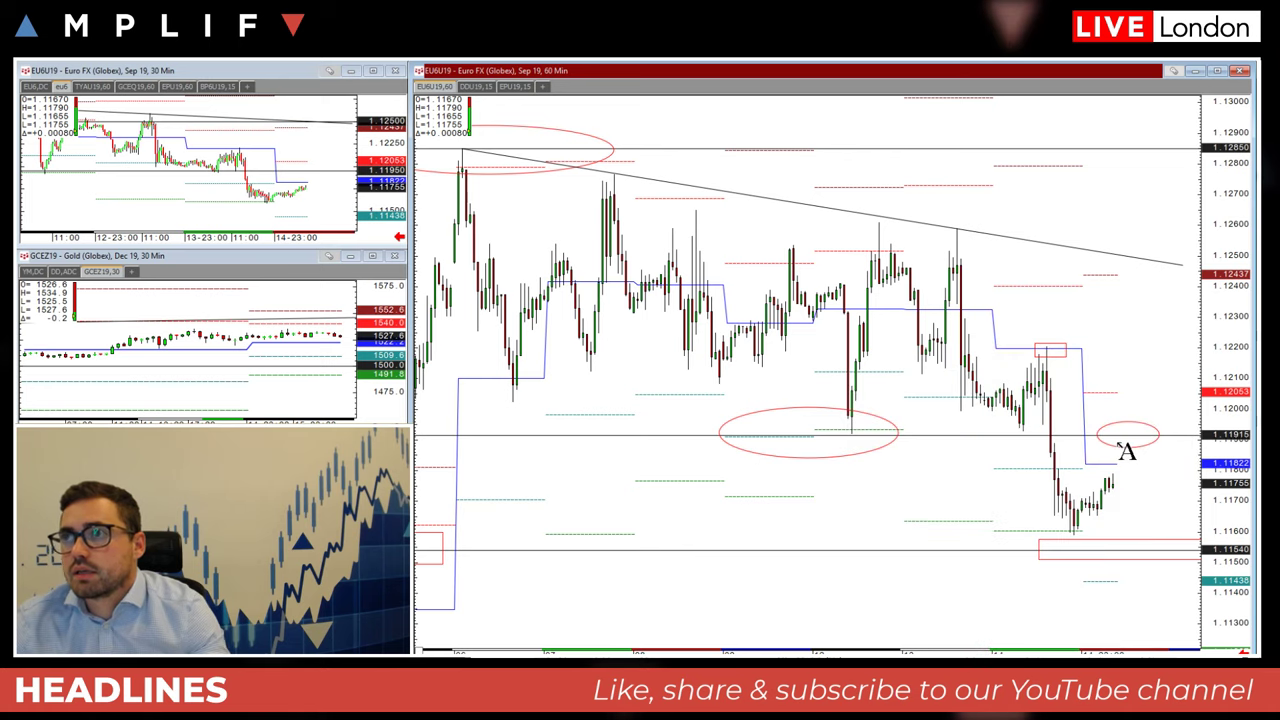
left_click_drag(1133, 442, 1158, 400)
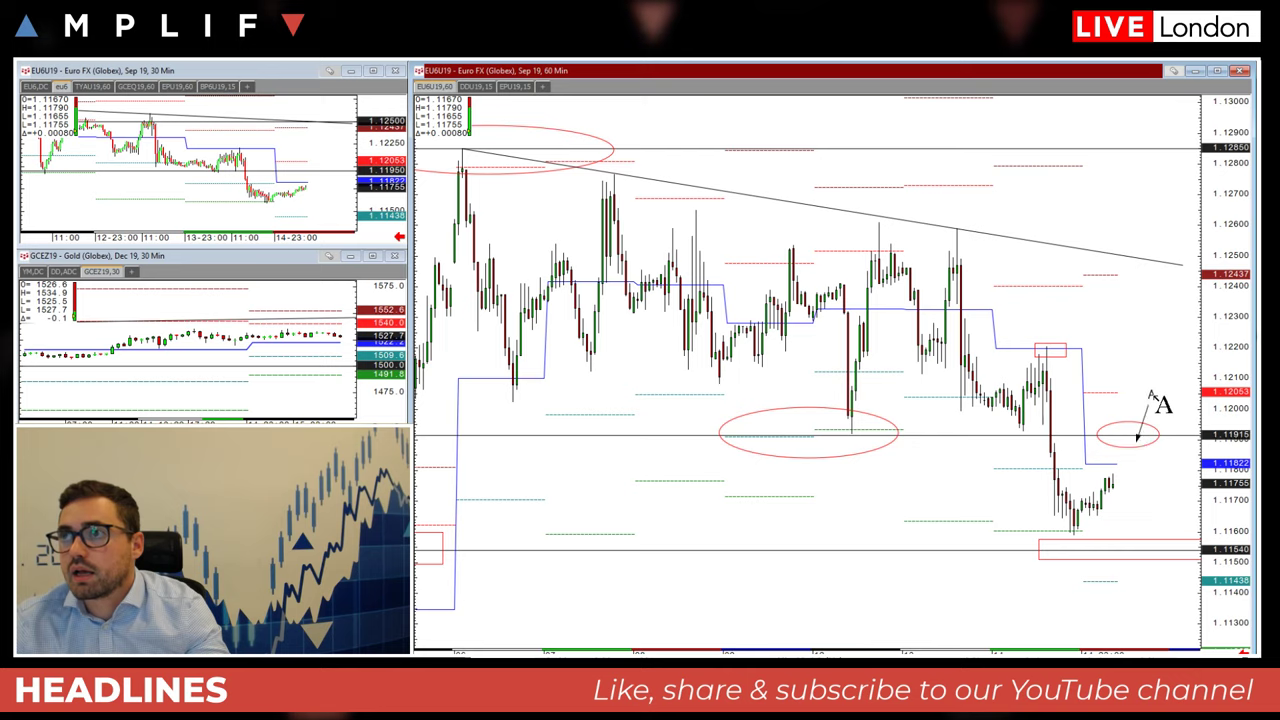
left_click_drag(1158, 468, 1173, 478)
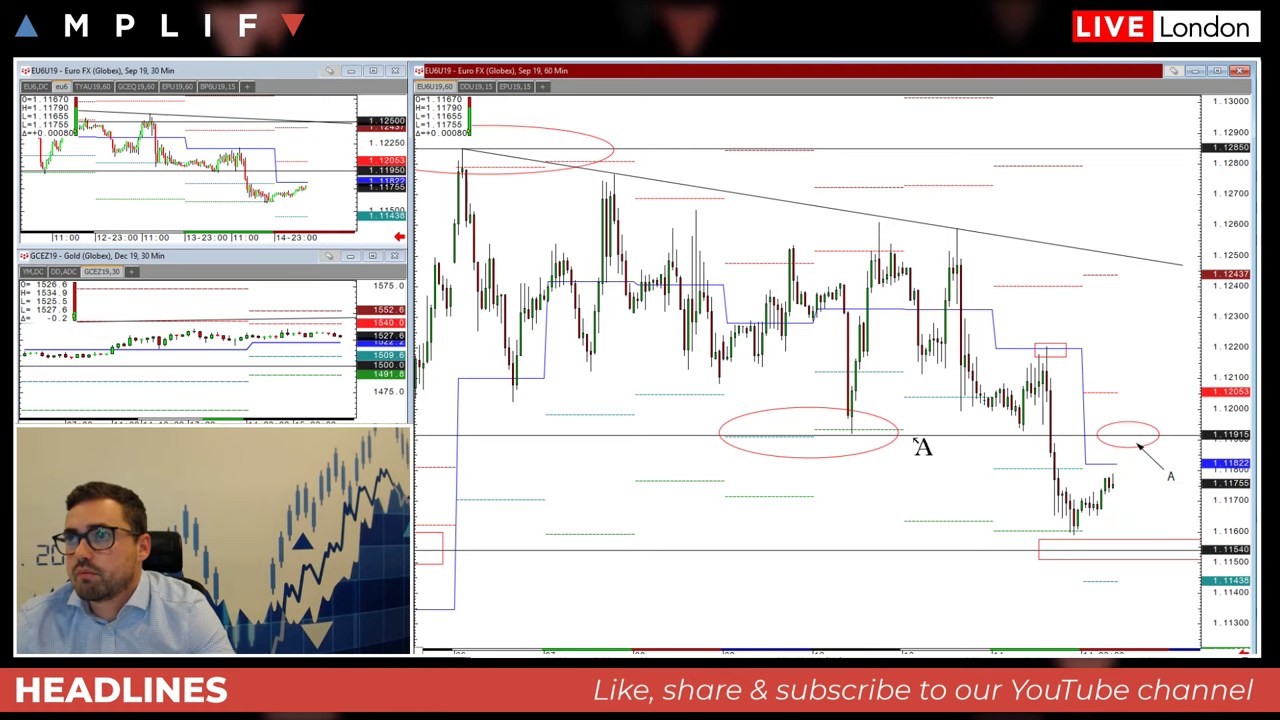
Compare the 1.11915 line with the late-July and early-August candles, shifting it to 1.11900 and back.
left_click_drag(822, 650, 884, 650)
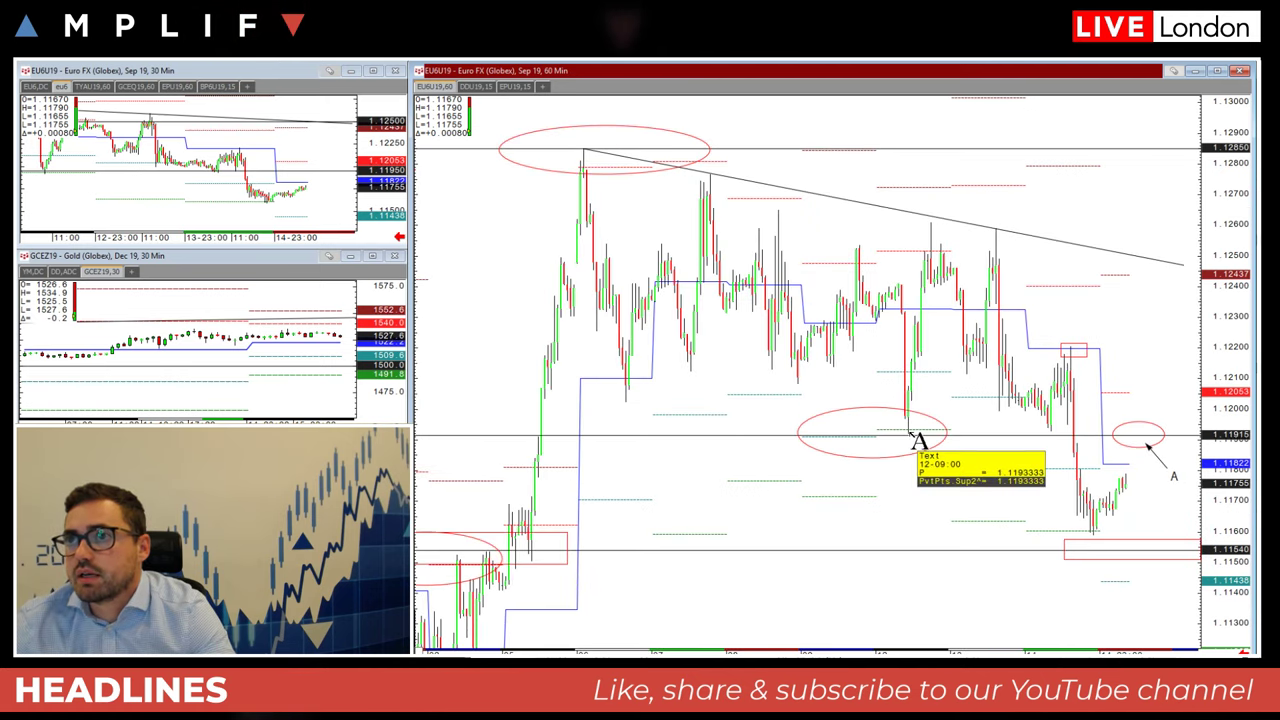
left_click_drag(911, 437, 808, 431)
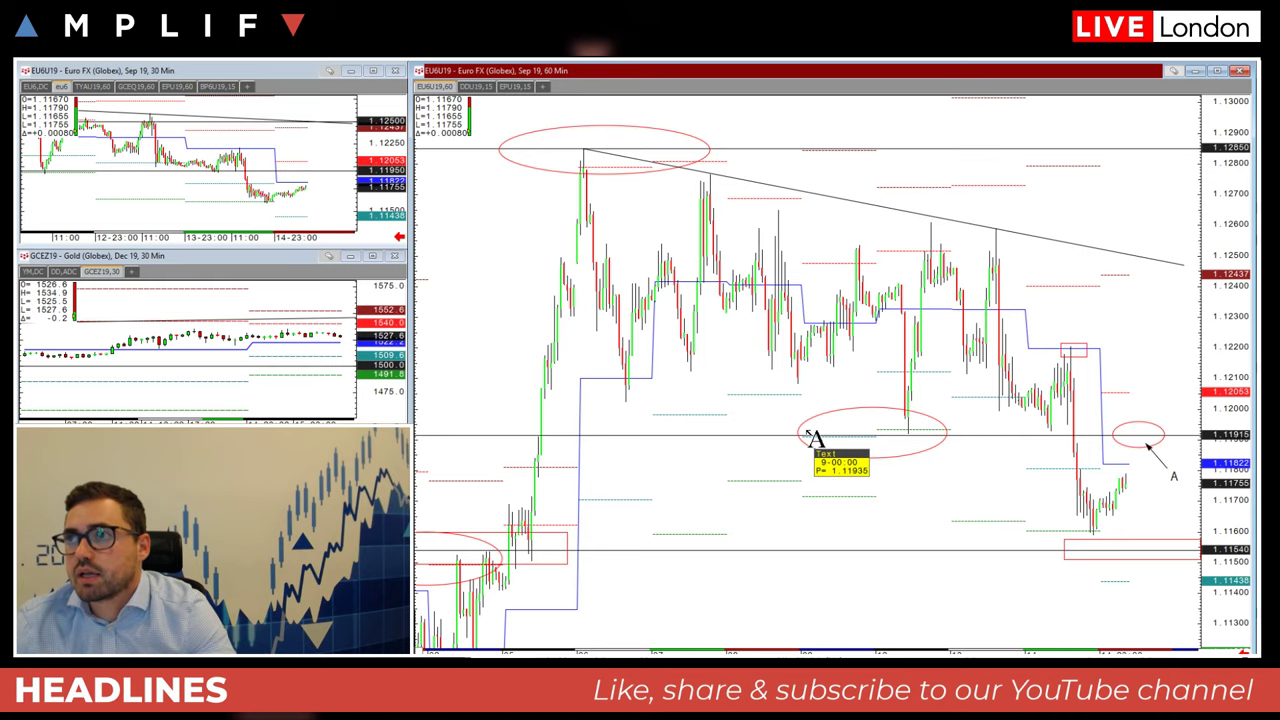
left_click_drag(1236, 439, 1236, 444)
left_click_drag(704, 468, 923, 471)
left_click_drag(744, 486, 903, 480)
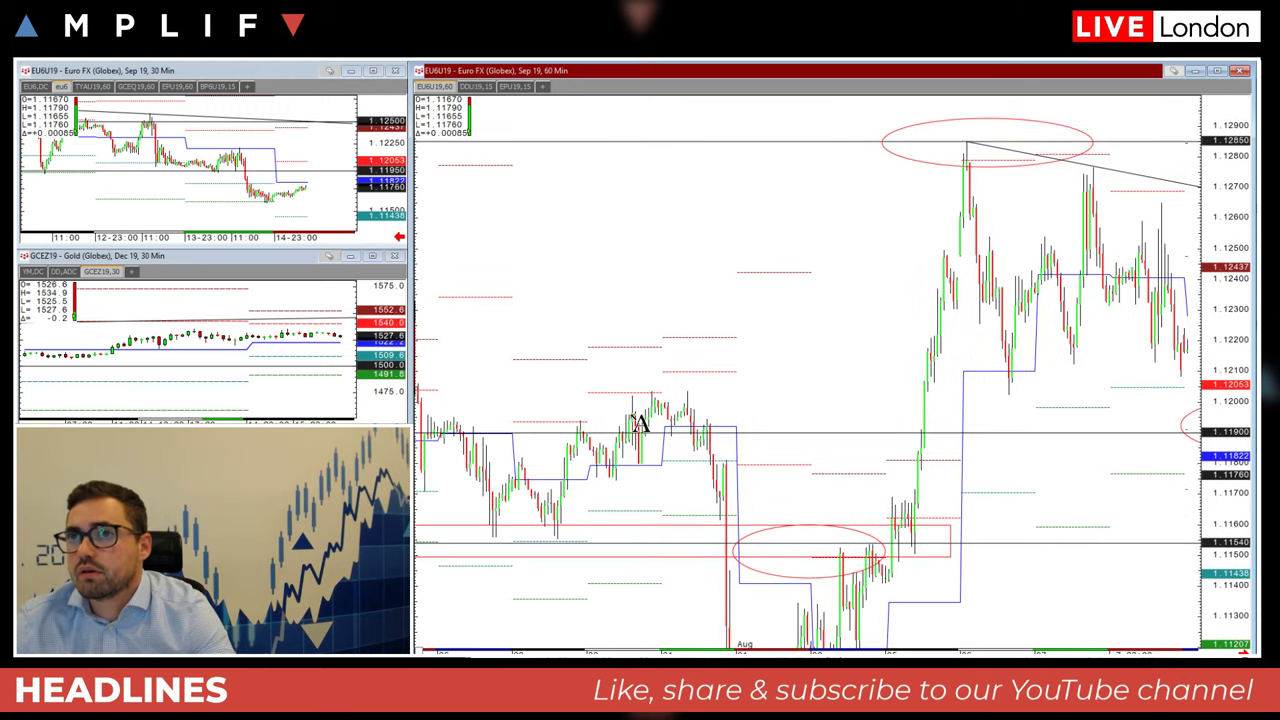
left_click_drag(1096, 502, 777, 474)
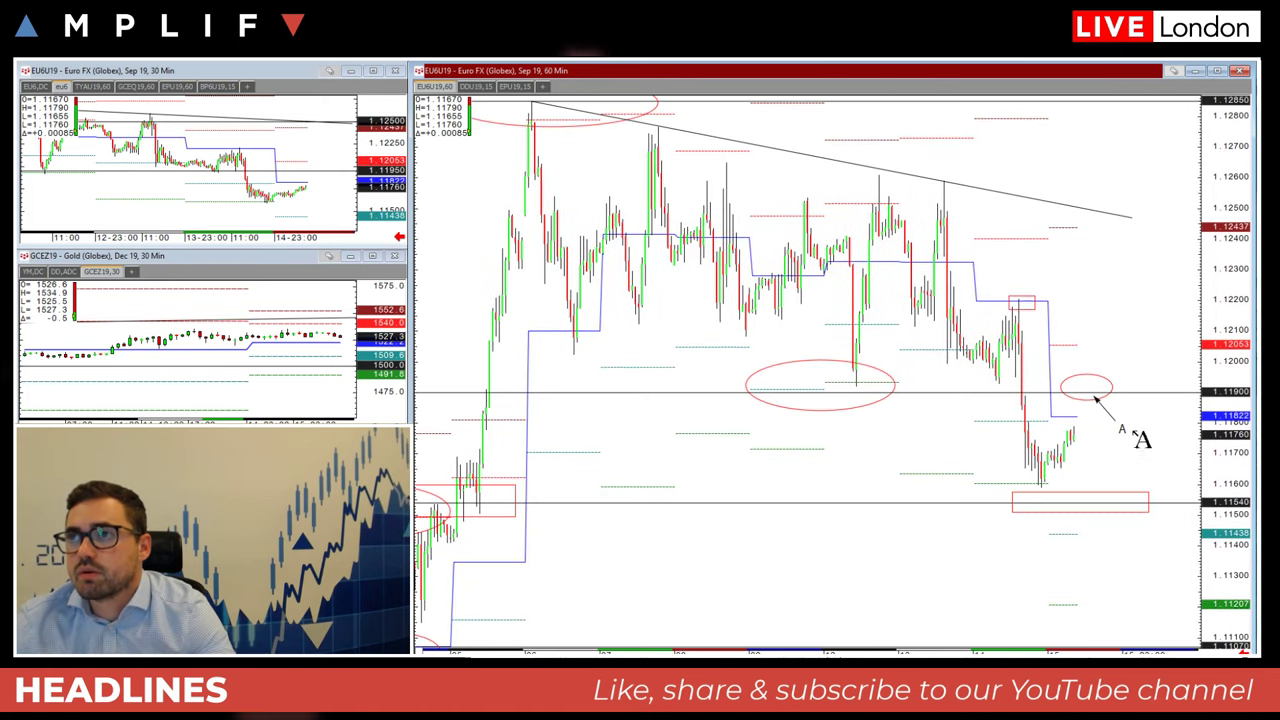
left_click_drag(1200, 475, 1218, 432)
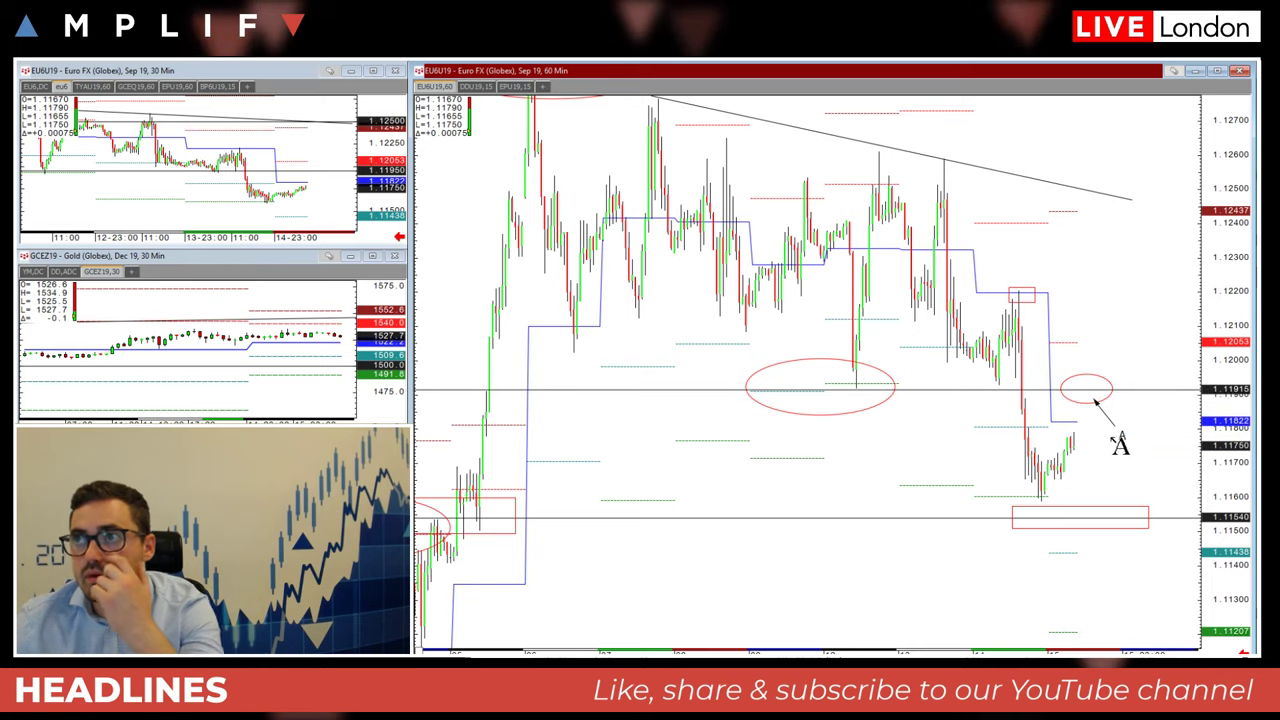
Draw a downward arrow from the 1.11915 line just past the small ellipse to about 1.11650.
left_click(1121, 435)
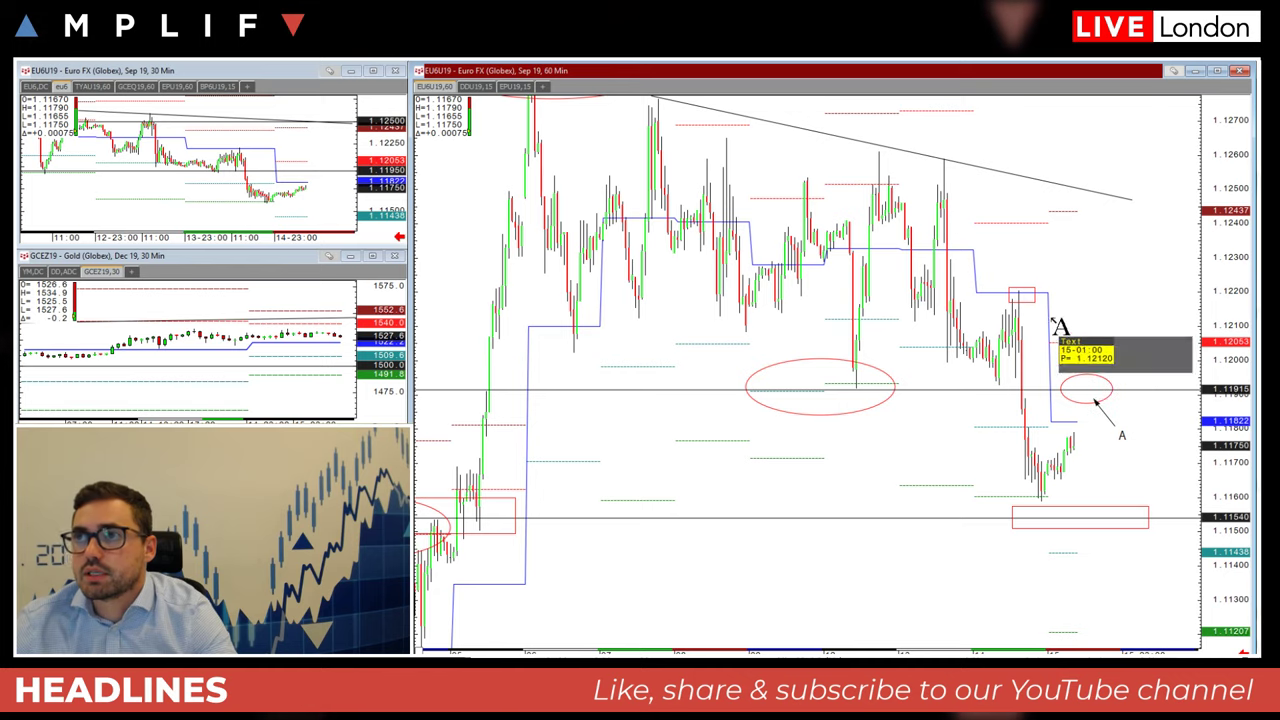
left_click_drag(1173, 478, 1121, 387)
left_click(1124, 392)
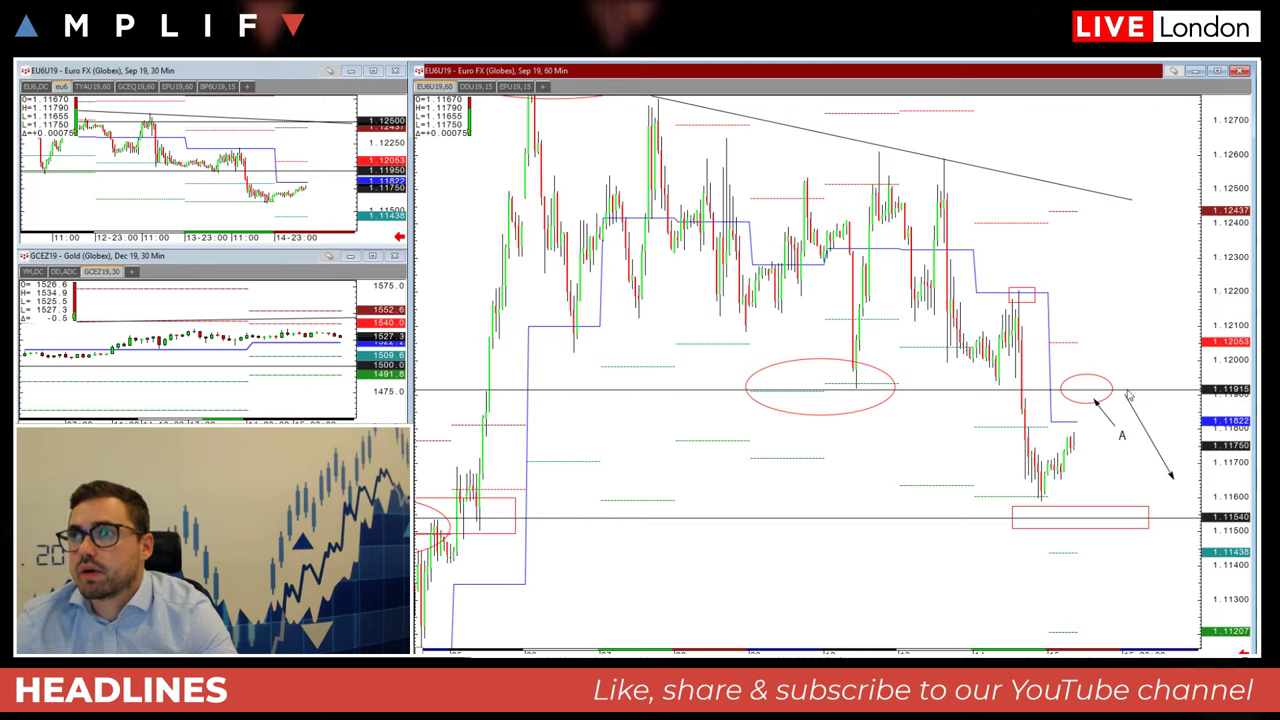
Move the 1.11915 line to 1.11905 and add horizontal lines at 1.11965, 1.11730 and 1.11585.
left_click_drag(1213, 390, 1228, 377)
mouse_move(1015, 383)
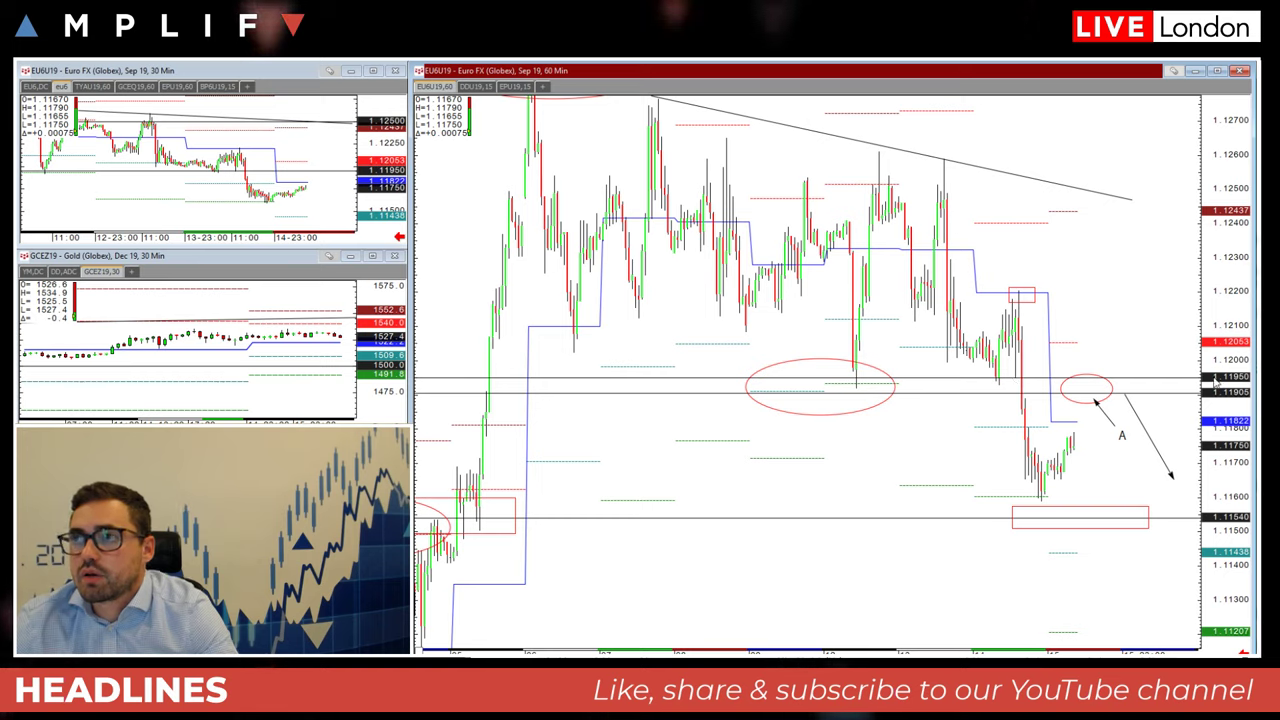
left_click_drag(1238, 378, 1241, 372)
left_click_drag(1230, 461, 1226, 502)
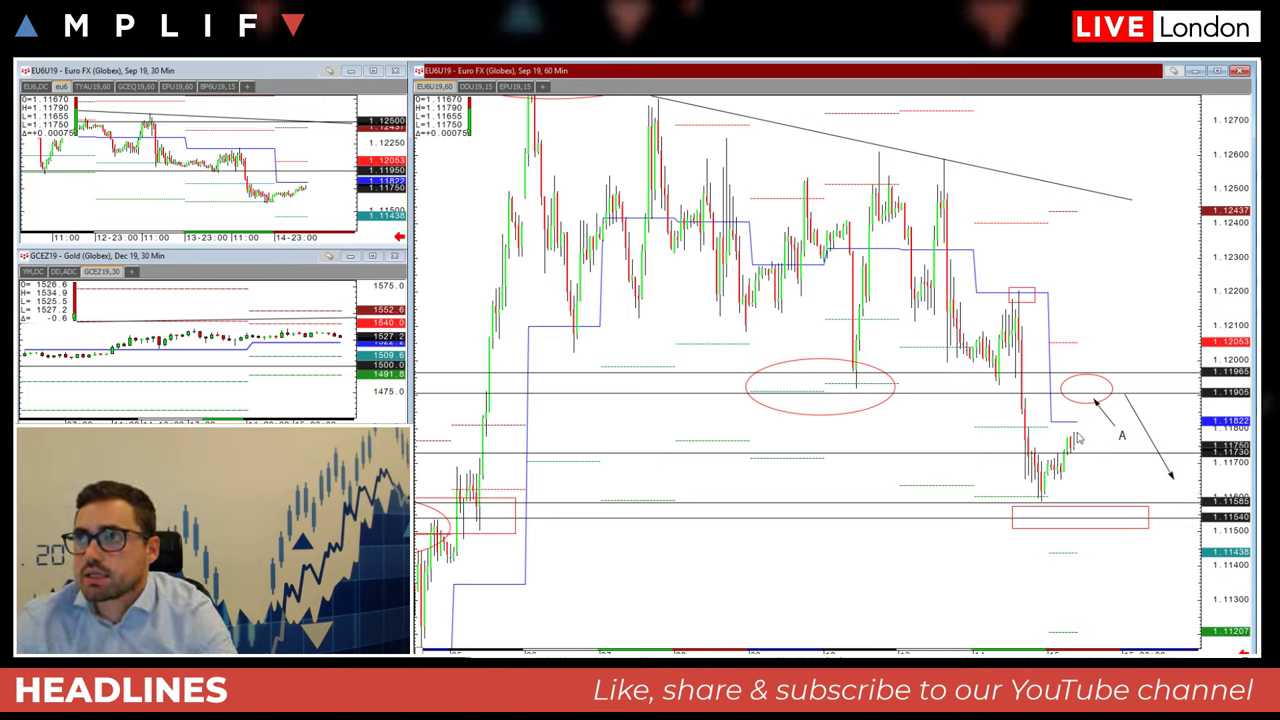
Rescale the 60-minute chart to show the range from 1.11070 to 1.12850 and clear its drawn lines, shapes and label.
mouse_move(1085, 398)
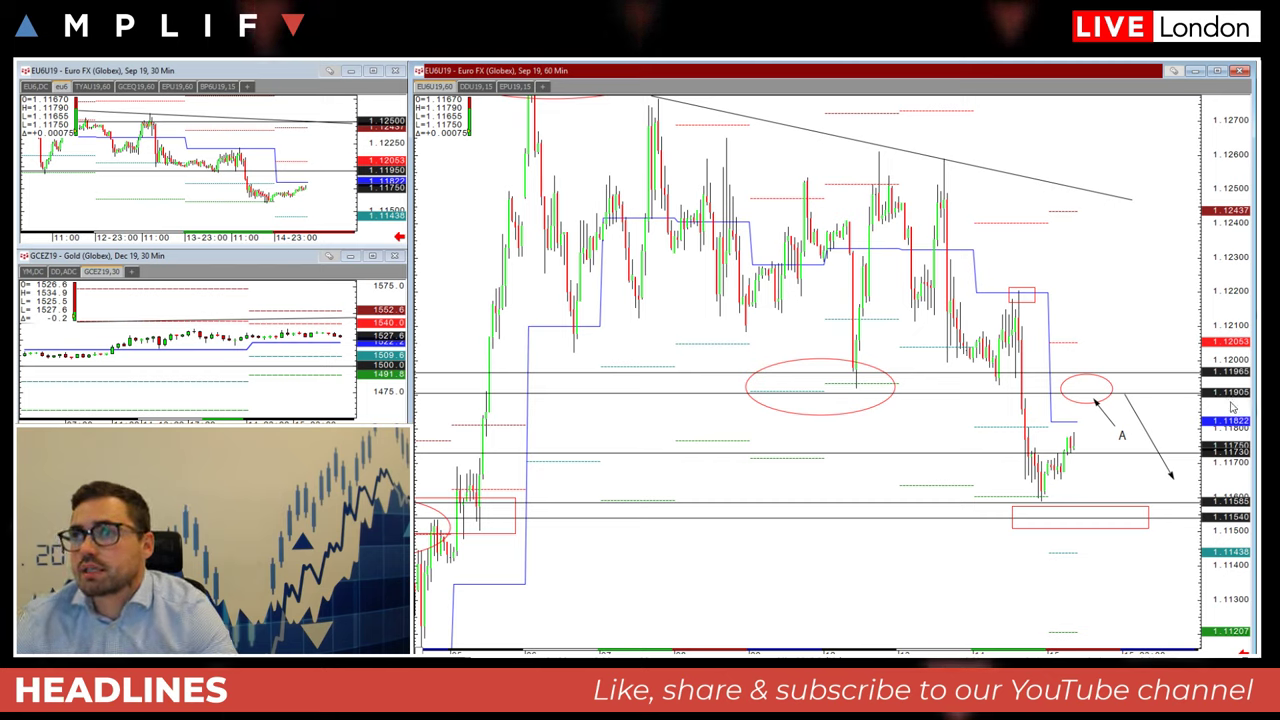
left_click_drag(1161, 417, 1219, 402)
left_click_drag(1150, 470, 1108, 483)
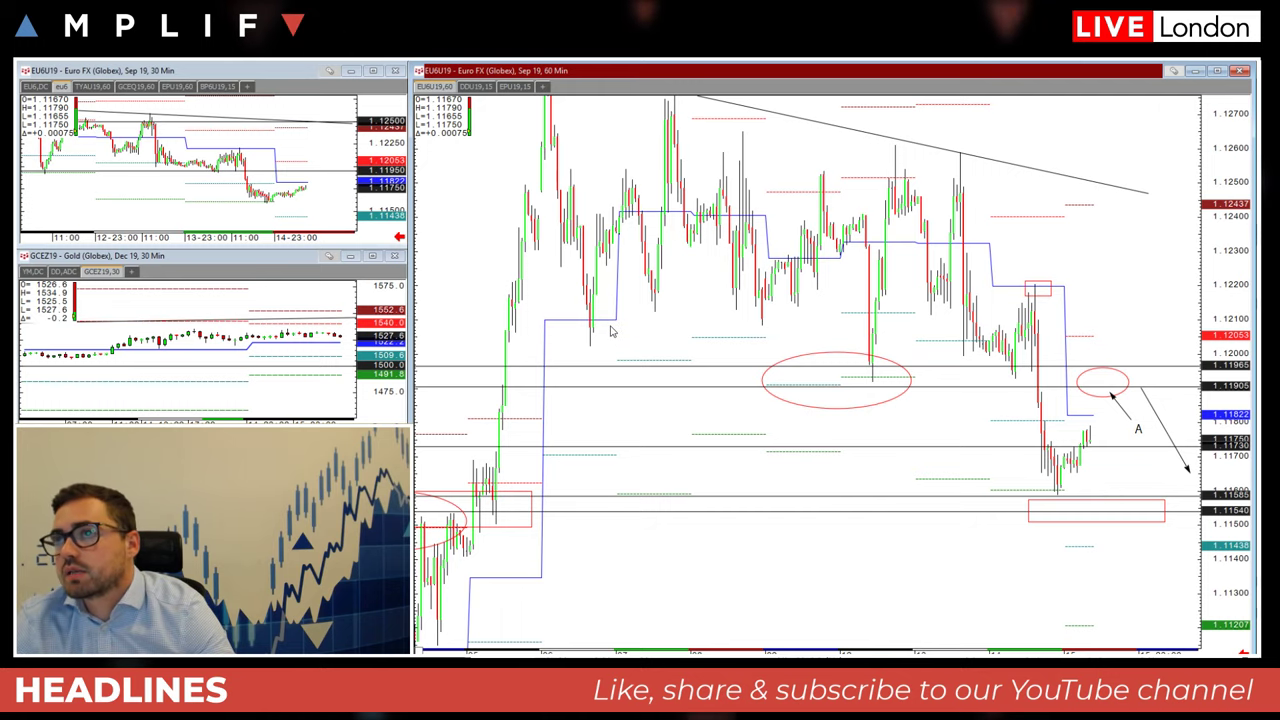
left_click_drag(1215, 225, 1213, 259)
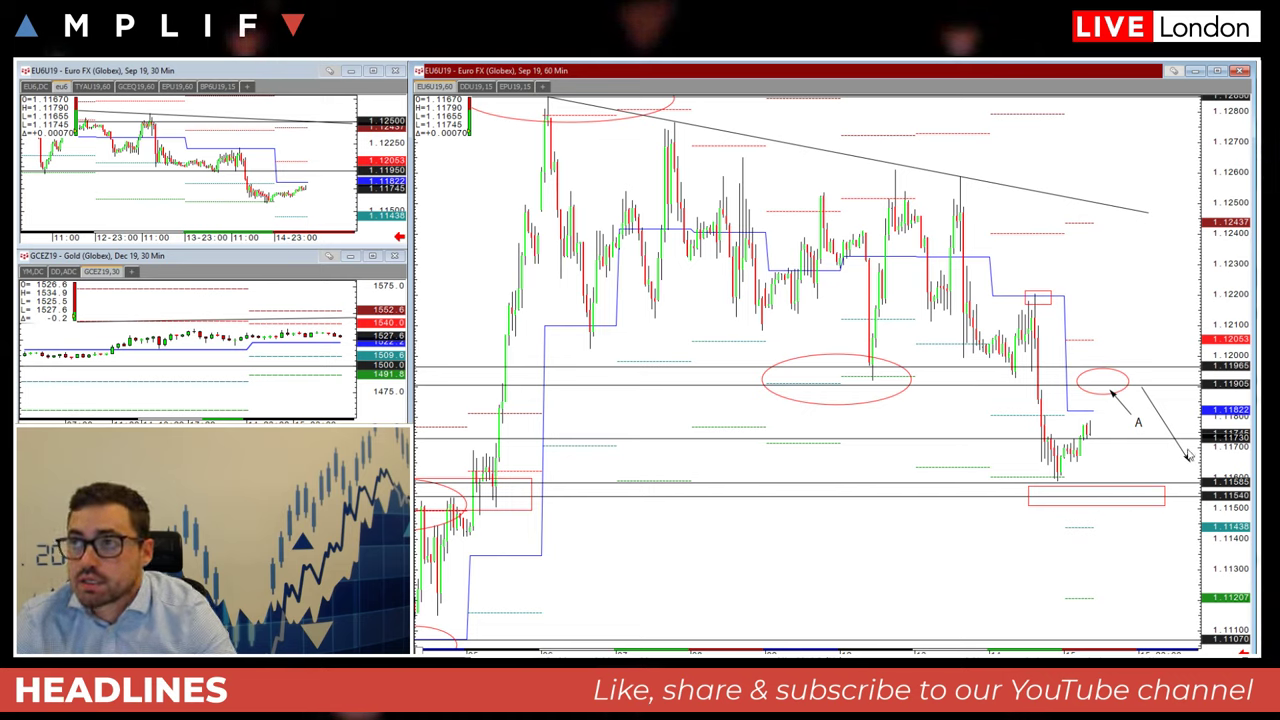
left_click_drag(1214, 441, 1214, 459)
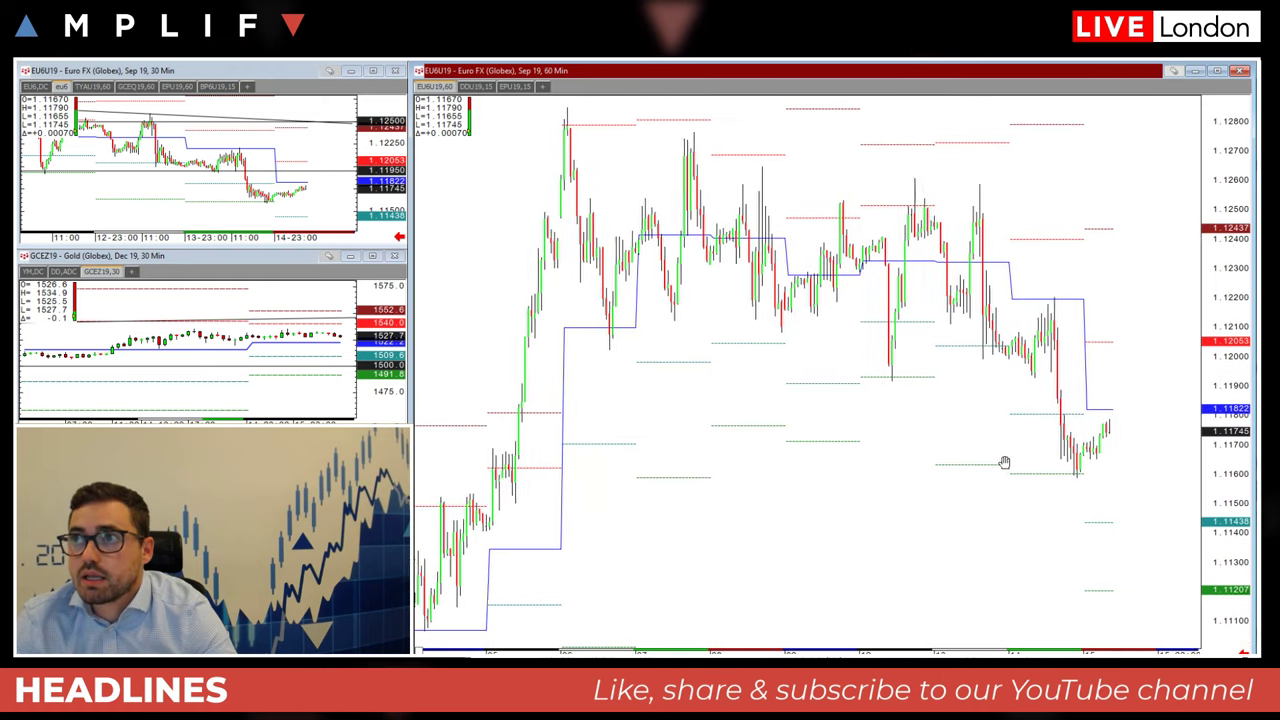